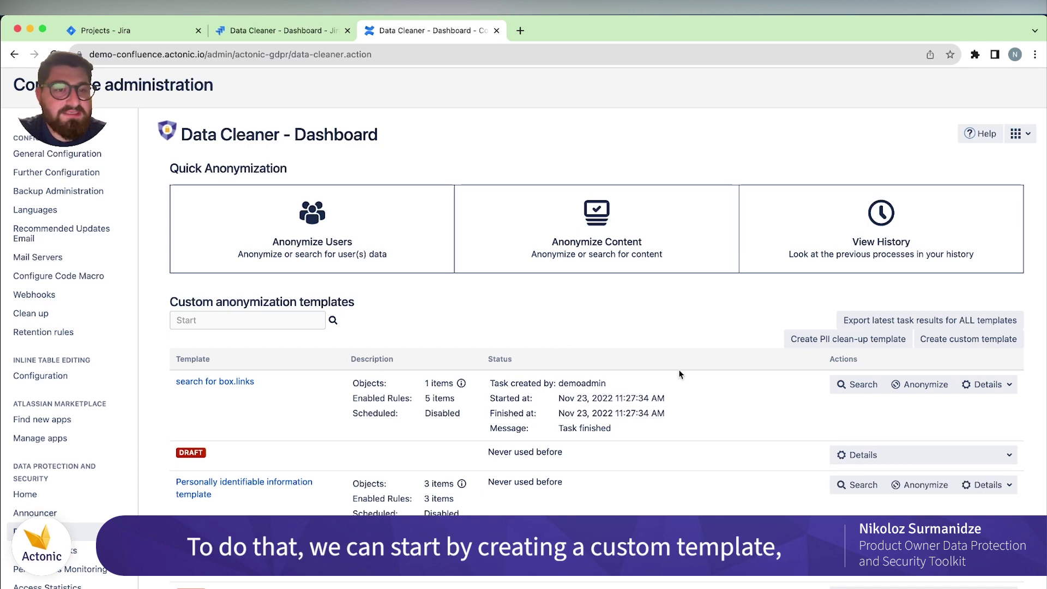
# Create a custom anonymization template and name it "Remove PII"
pyautogui.click(963, 347)
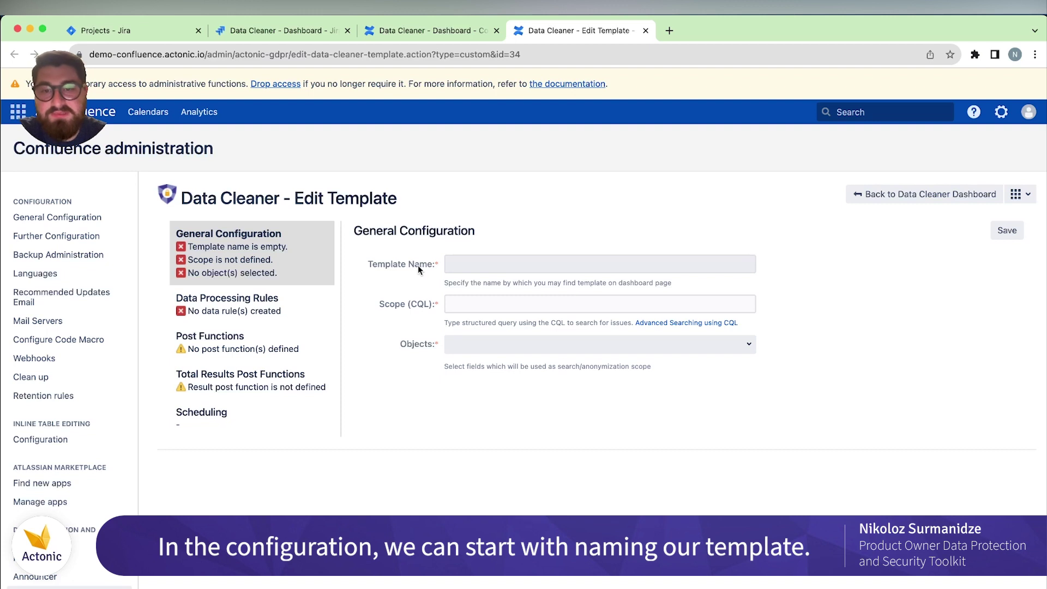
pyautogui.click(463, 264)
pyautogui.press('Down')
pyautogui.press('Return')
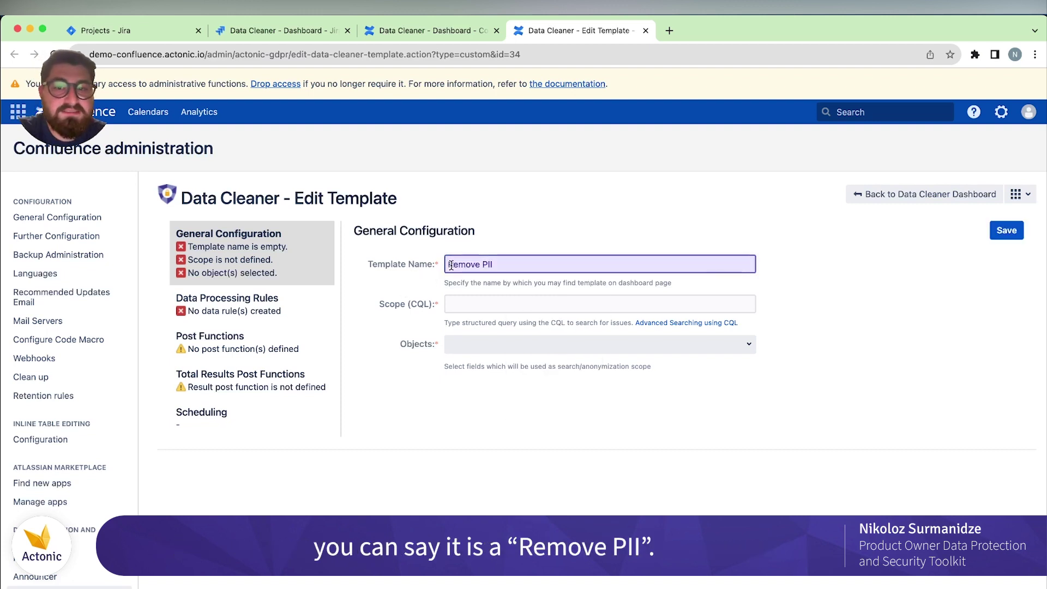
# Define the template's scope by pickers with all spaces selected, and save the scope
pyautogui.click(491, 304)
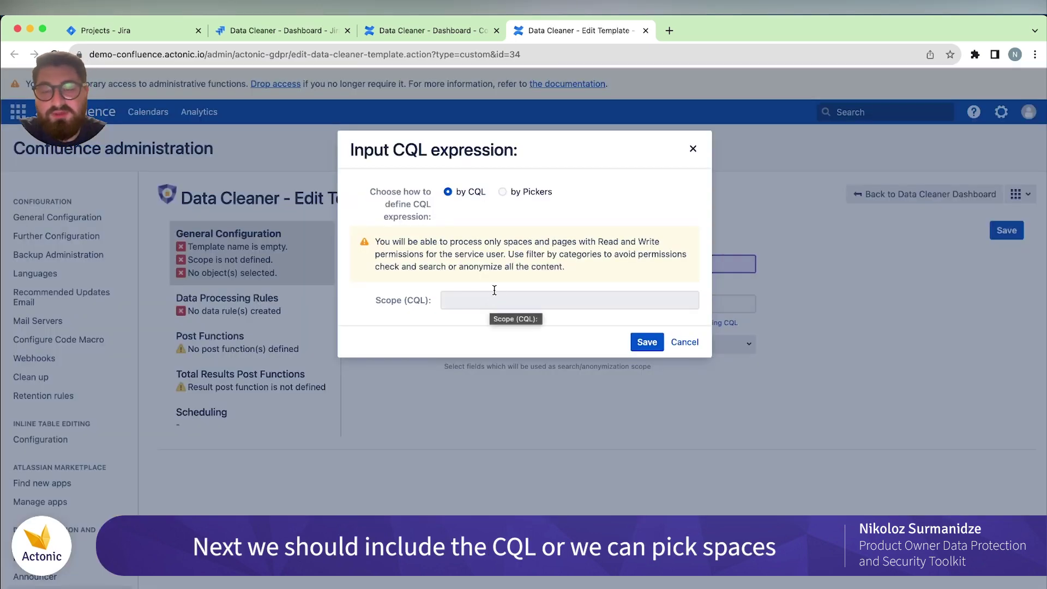
pyautogui.click(539, 191)
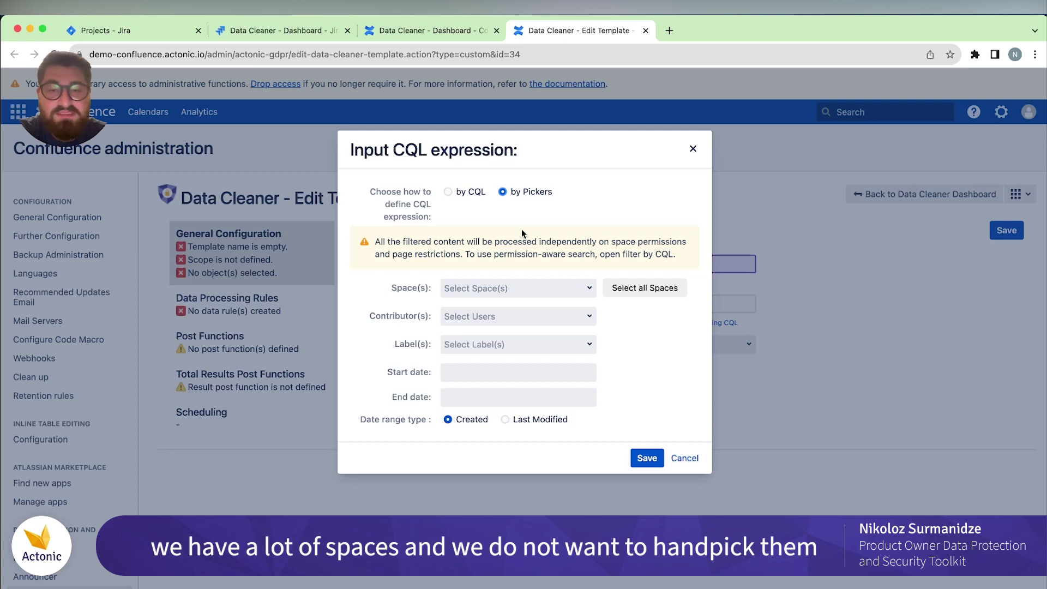
pyautogui.click(533, 288)
pyautogui.click(419, 293)
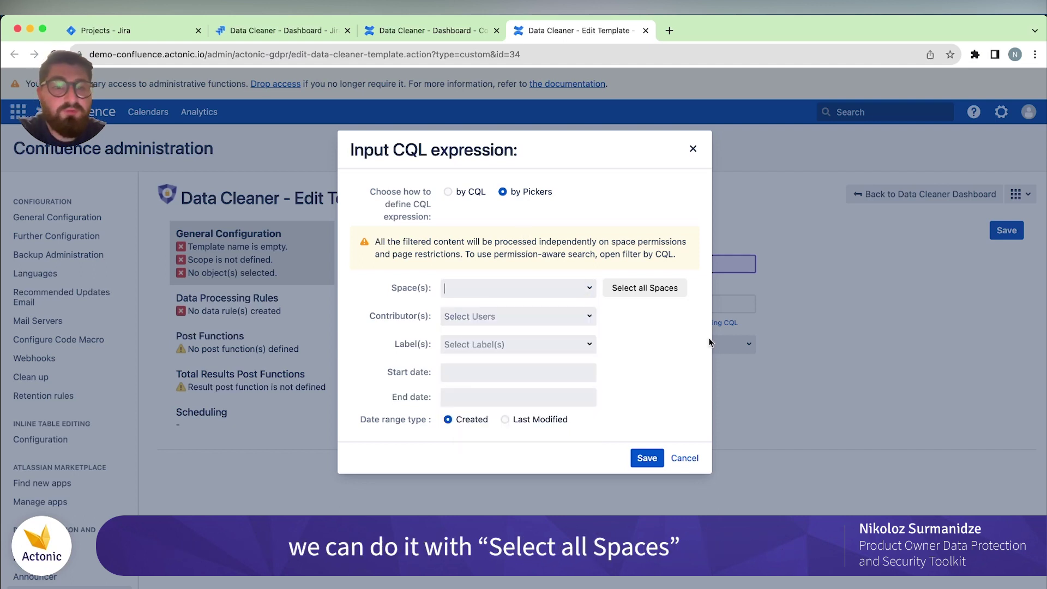
pyautogui.click(657, 290)
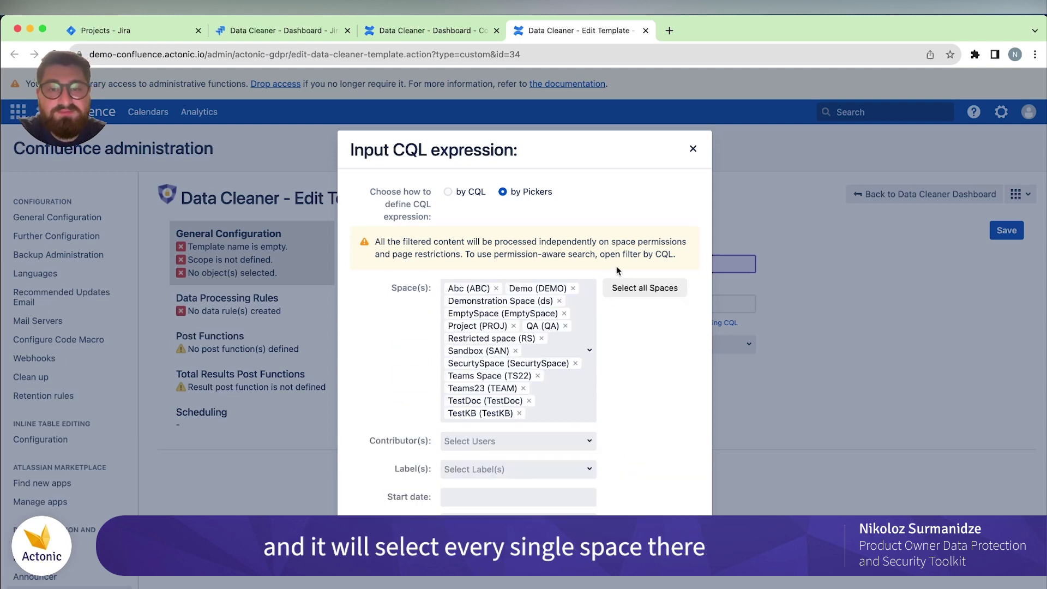
pyautogui.scroll(-3, 585, 407)
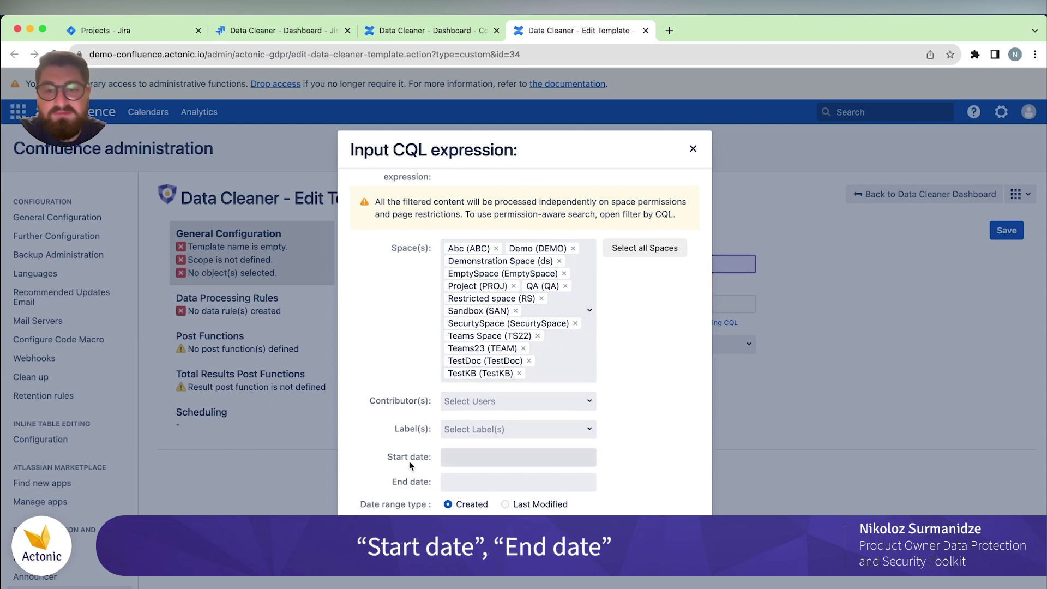
pyautogui.scroll(1, 518, 380)
pyautogui.scroll(-1, 518, 380)
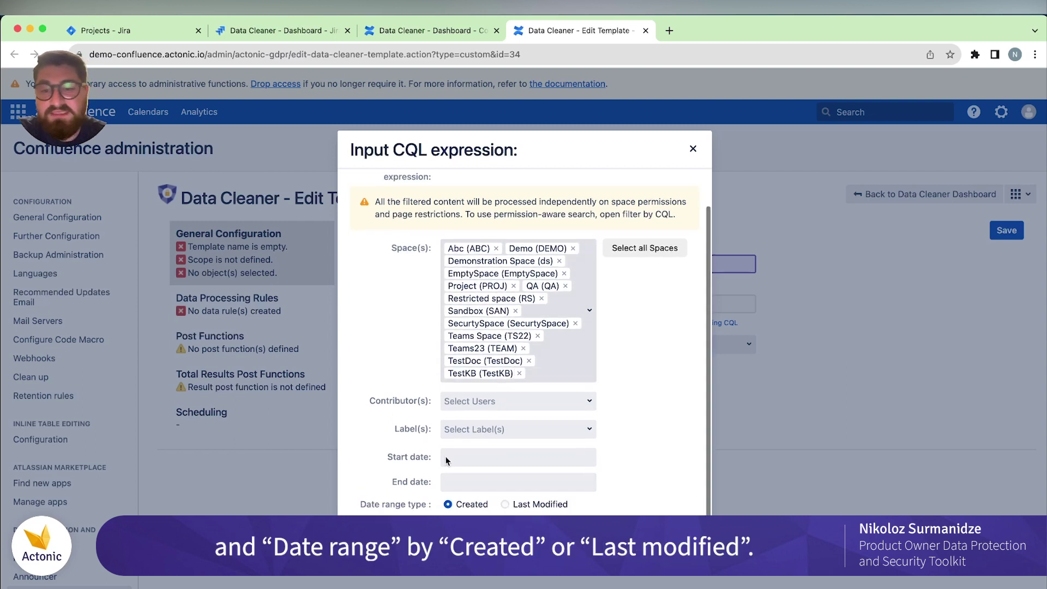
pyautogui.scroll(3, 523, 509)
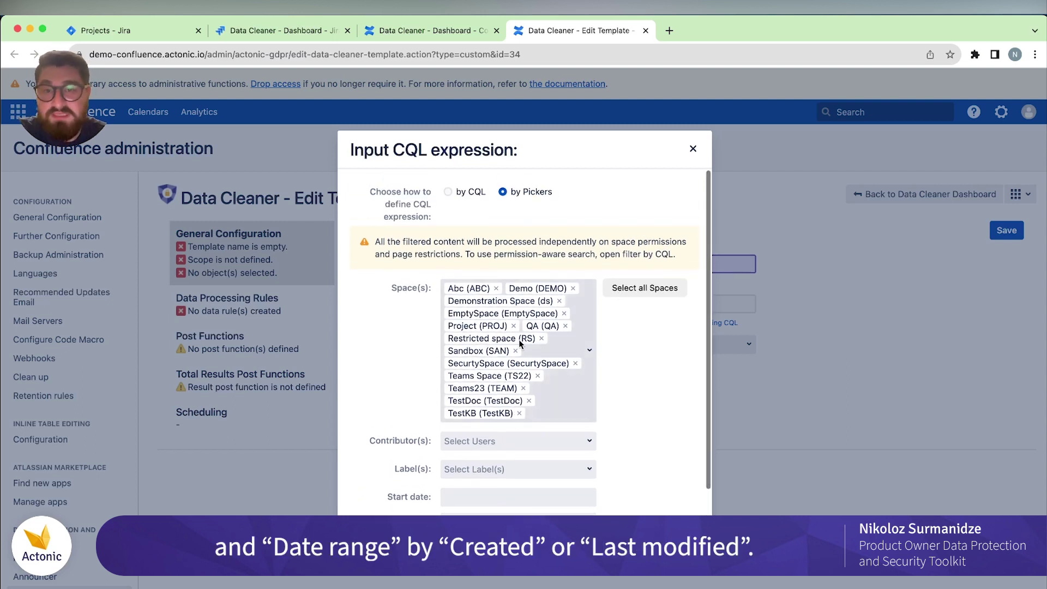
pyautogui.click(471, 194)
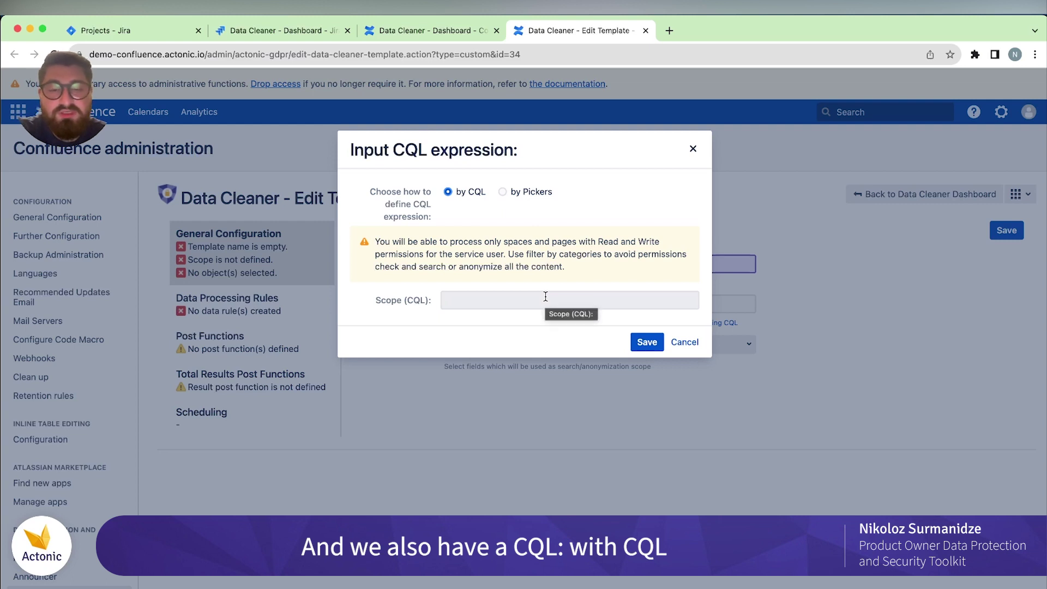
pyautogui.click(537, 192)
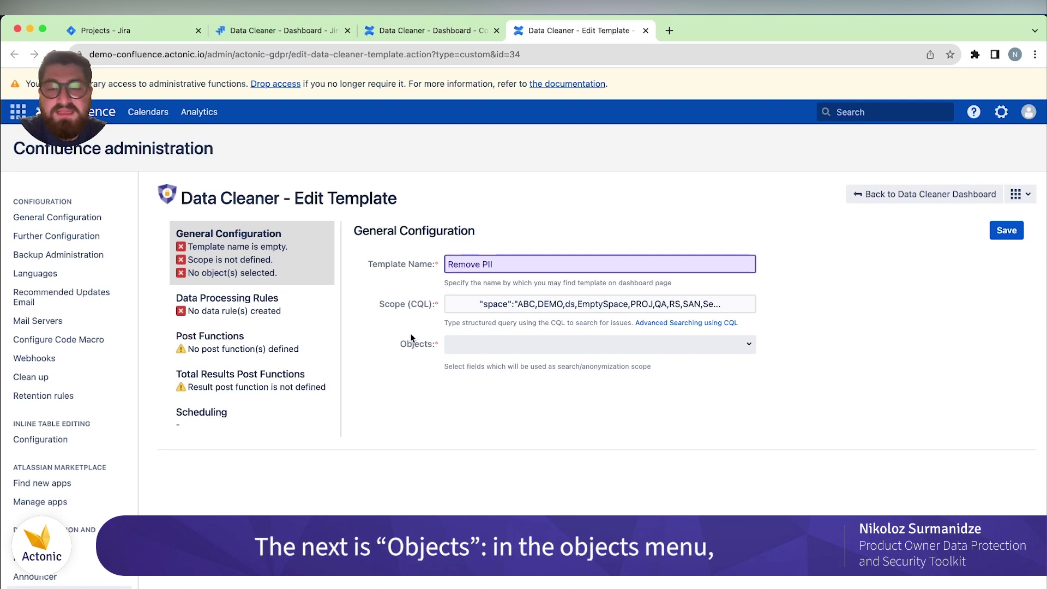
# Choose Content body as the template's object to search and anonymize
pyautogui.click(482, 345)
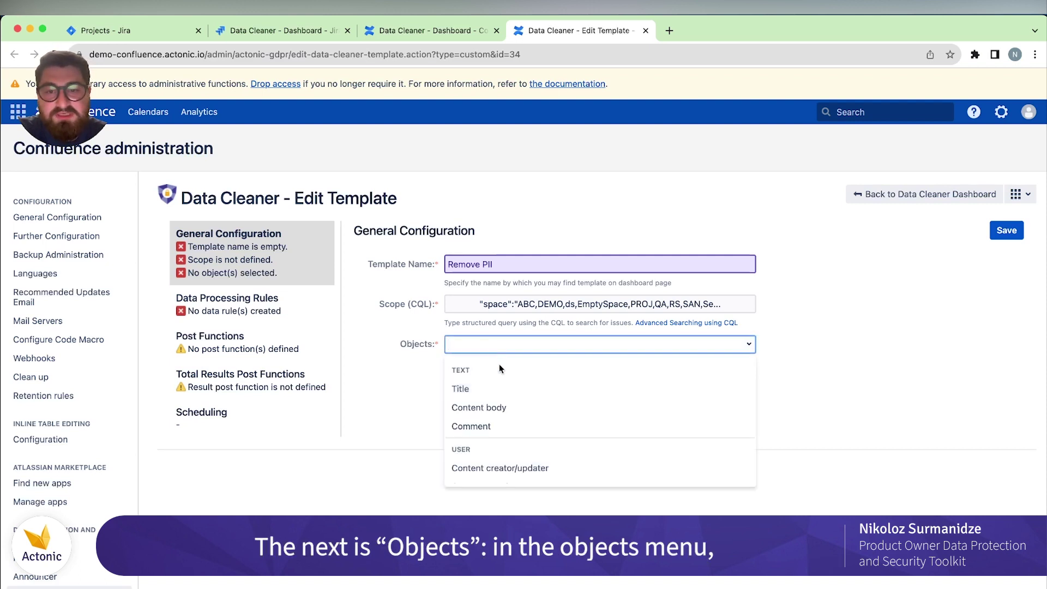
pyautogui.scroll(-2, 532, 413)
pyautogui.scroll(2, 532, 412)
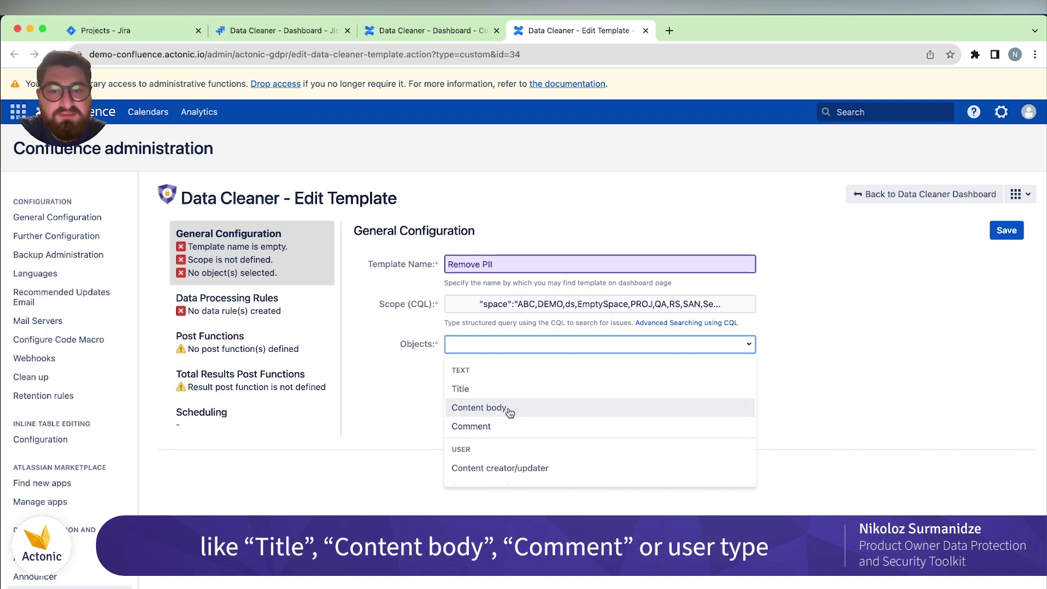
pyautogui.scroll(-1, 511, 413)
pyautogui.scroll(-1, 510, 413)
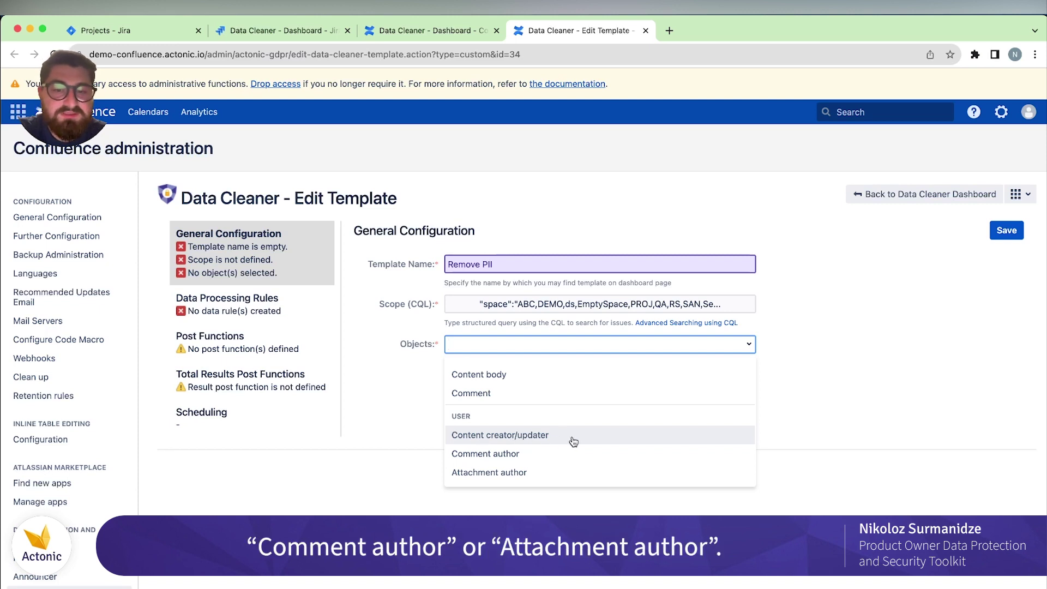
pyautogui.scroll(2, 525, 404)
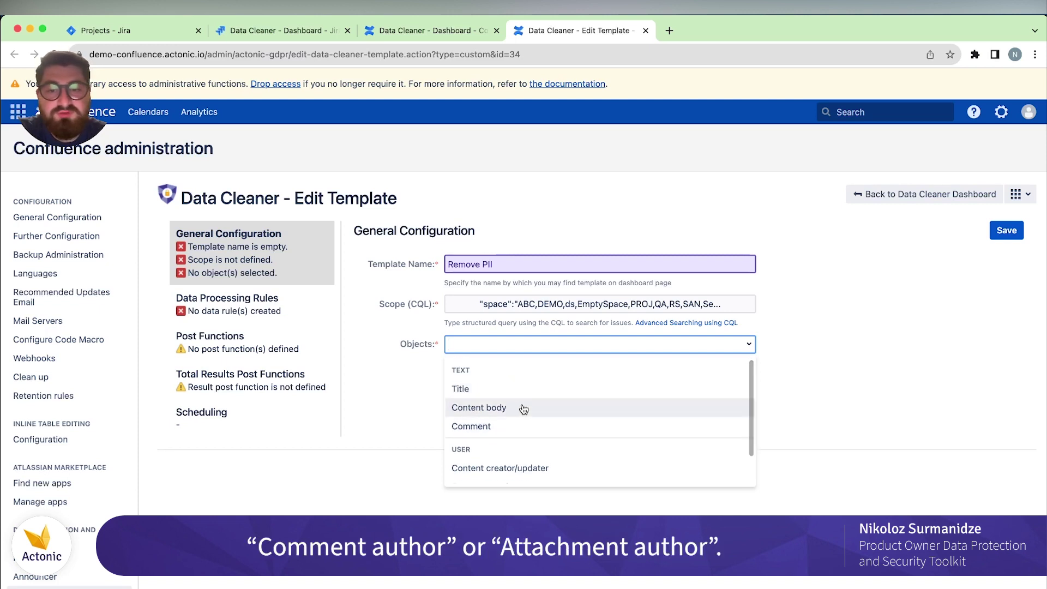
pyautogui.click(523, 409)
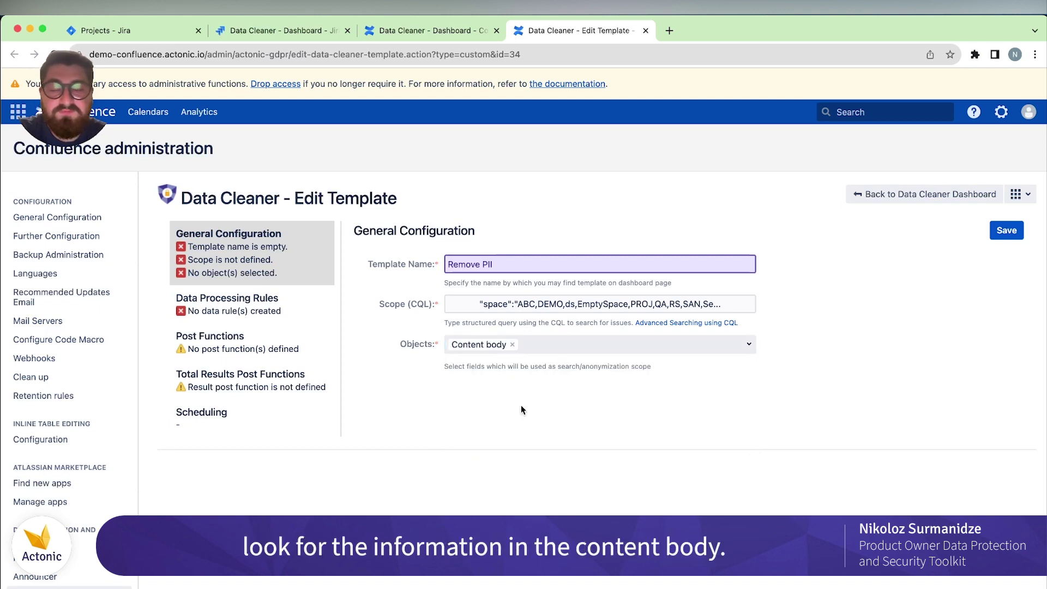
# Add the built-in rule "Standard credit card numbers" to the template's data processing rules
pyautogui.click(280, 322)
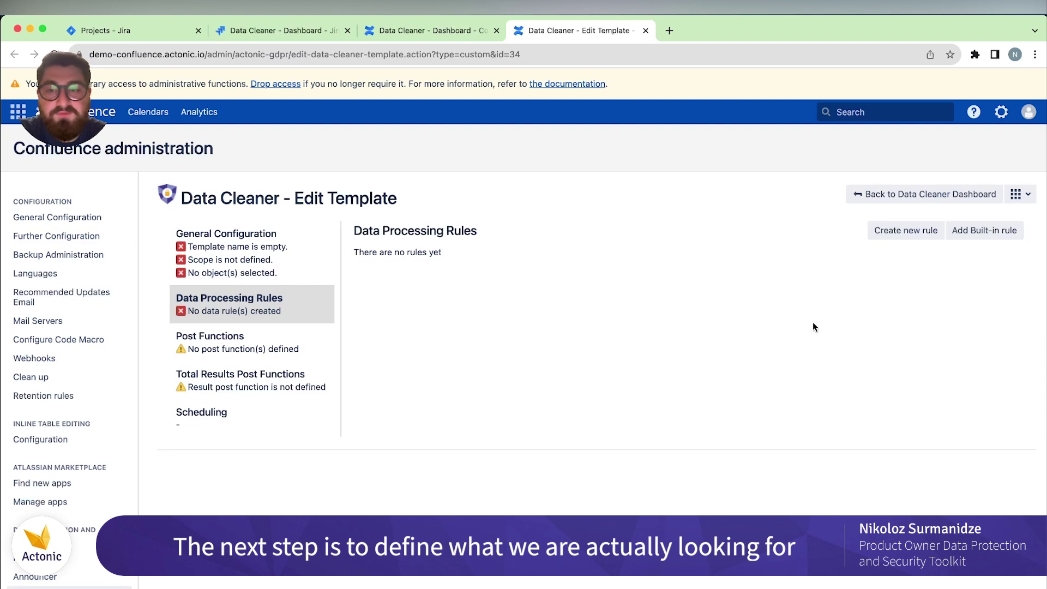
pyautogui.scroll(-1, 813, 327)
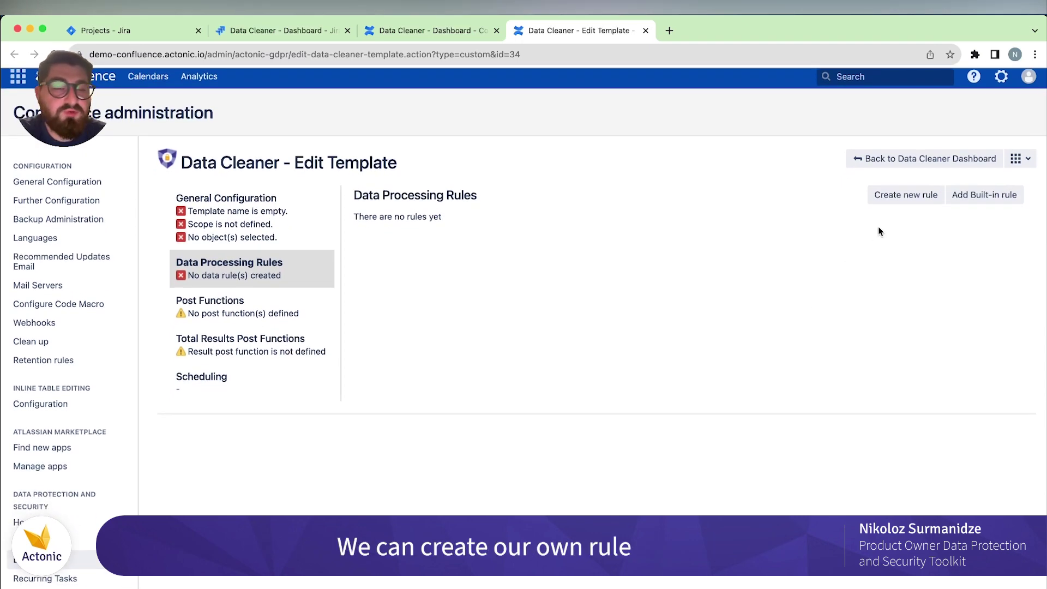
pyautogui.click(960, 203)
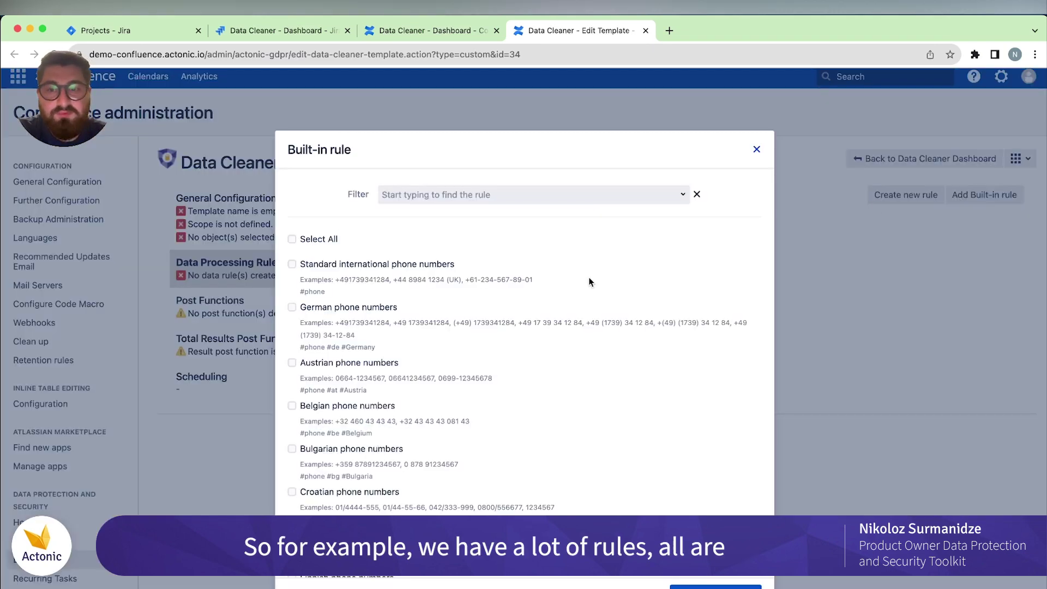
pyautogui.scroll(-2, 589, 281)
pyautogui.scroll(-4, 589, 281)
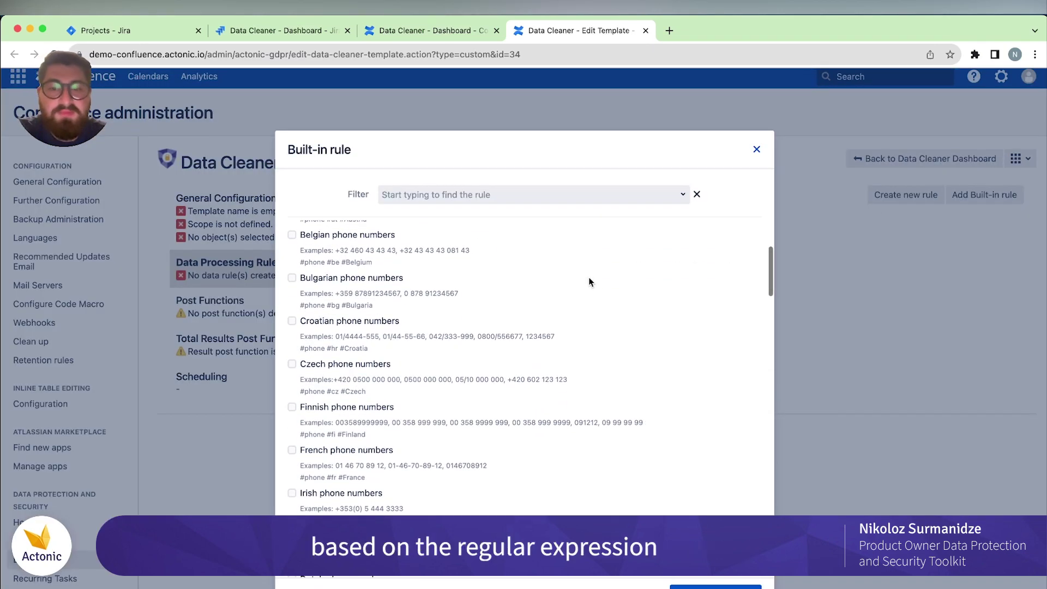
pyautogui.scroll(-20, 589, 281)
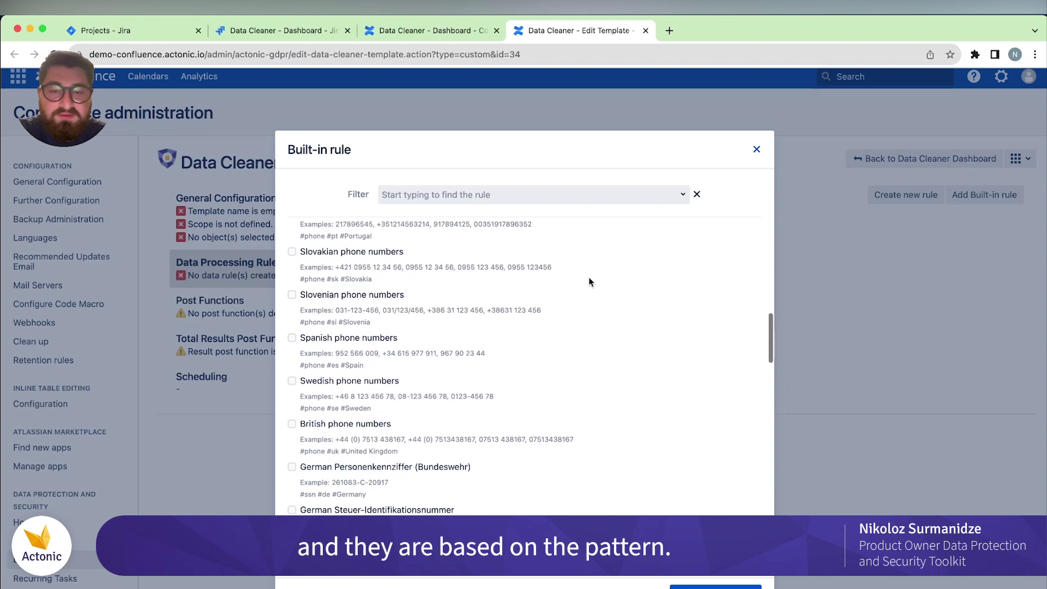
pyautogui.scroll(-20, 589, 281)
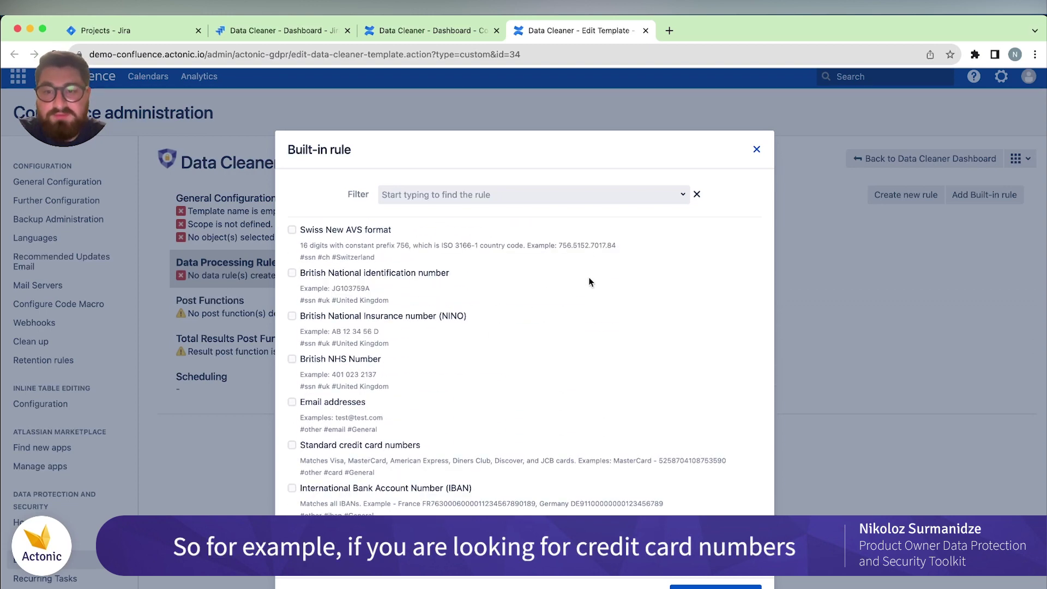
pyautogui.click(401, 445)
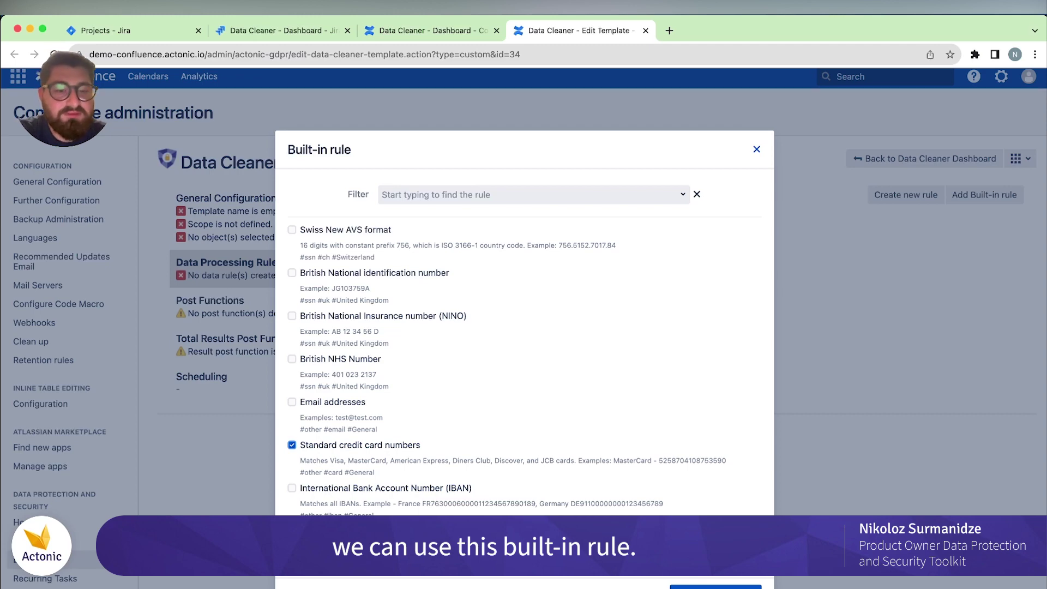
pyautogui.click(716, 587)
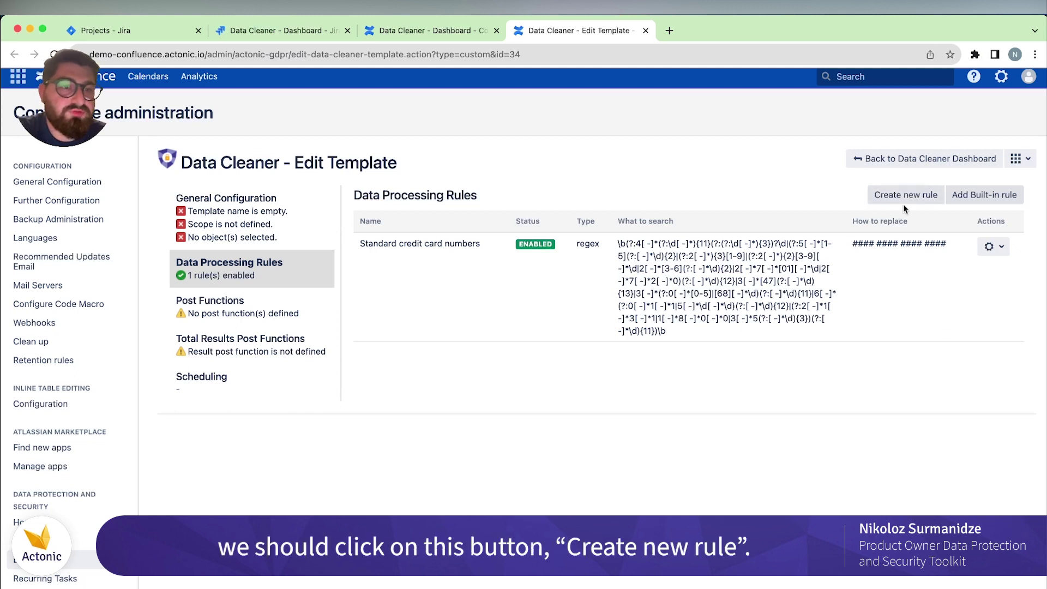
# Start a new custom data rule and name it "My rule"
pyautogui.click(890, 196)
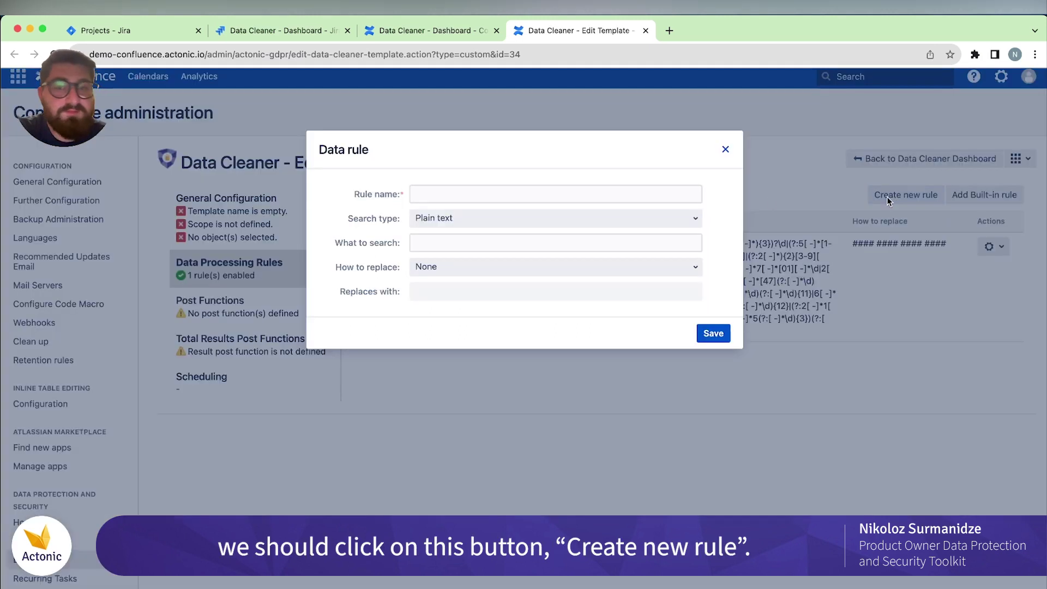
pyautogui.click(445, 194)
pyautogui.click(491, 221)
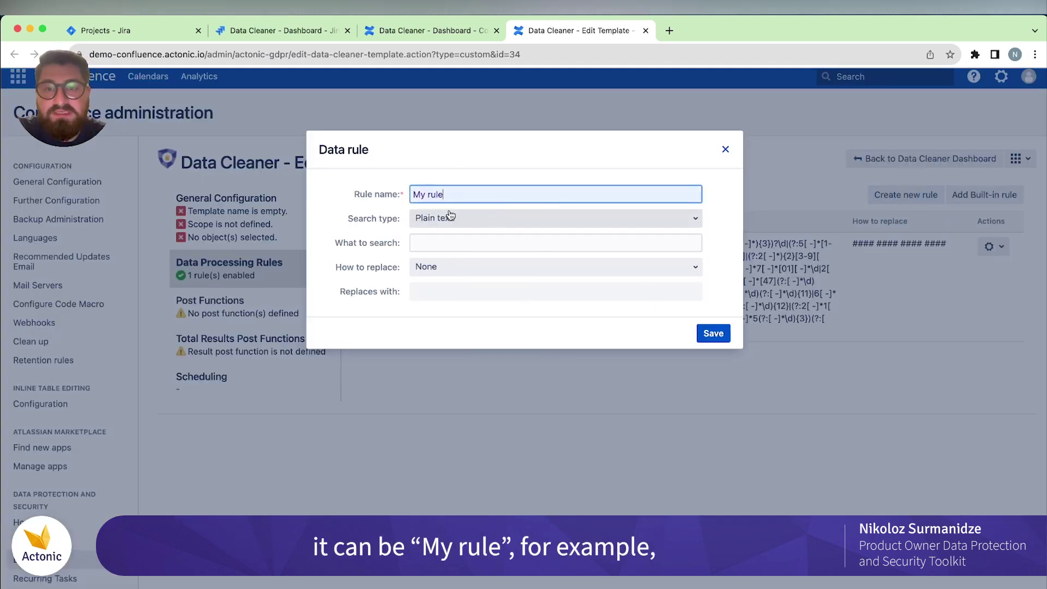
pyautogui.click(386, 221)
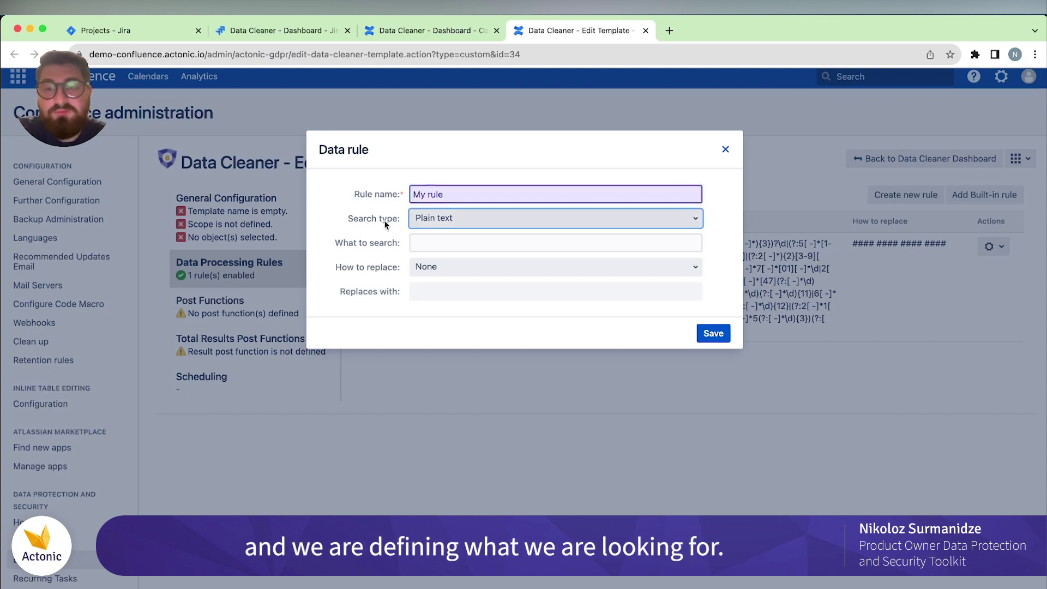
# Try the User and Regex search types for the new data rule
pyautogui.click(428, 221)
pyautogui.click(451, 278)
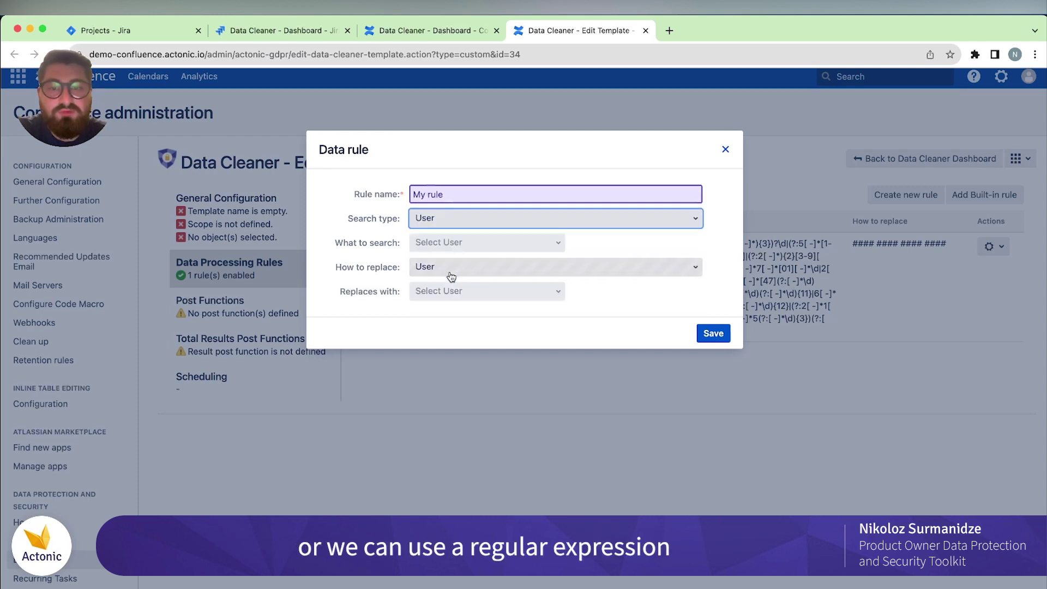
pyautogui.click(467, 224)
pyautogui.click(444, 261)
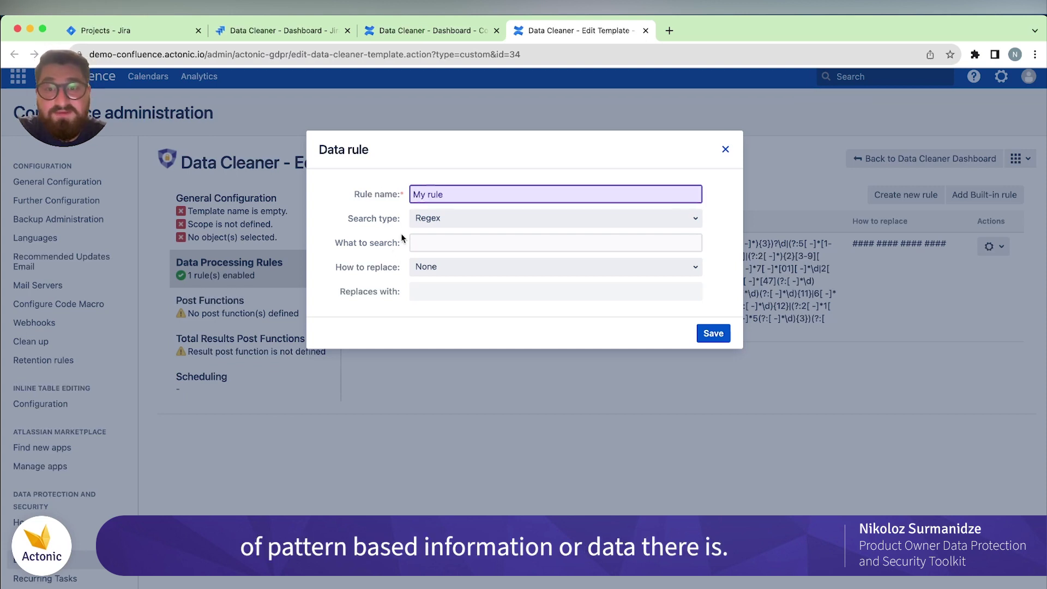
# Configure the rule with search type User to find the Atlassian user and replace it with admin
pyautogui.click(445, 217)
pyautogui.click(422, 280)
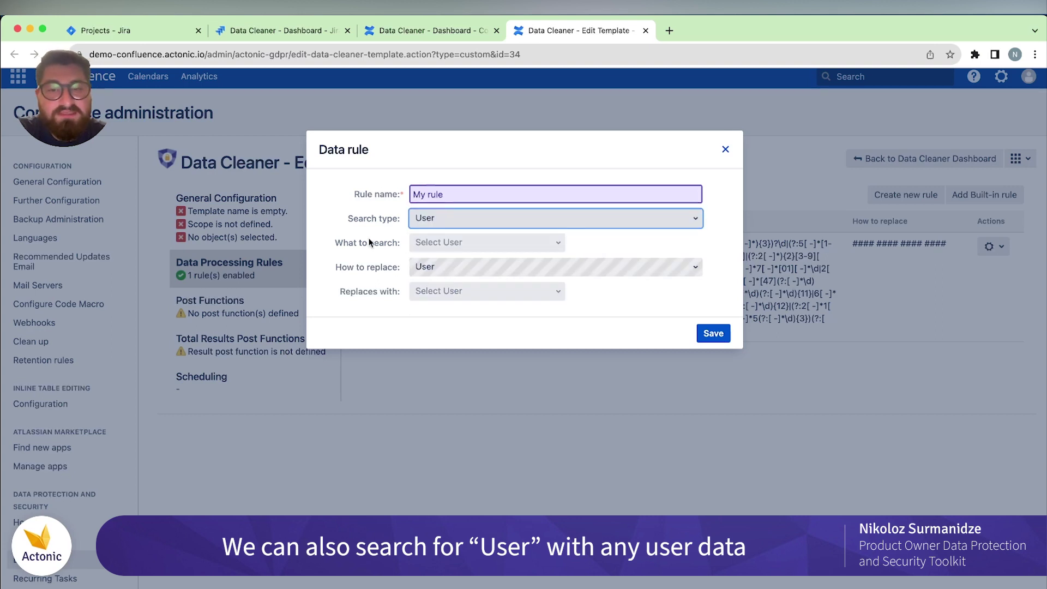
pyautogui.click(433, 242)
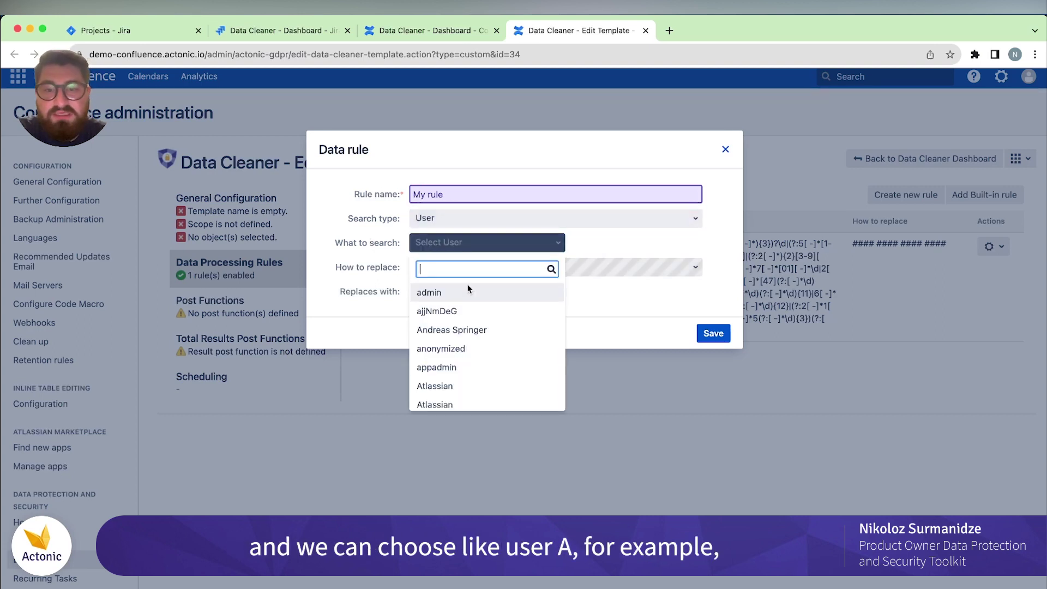
pyautogui.click(460, 386)
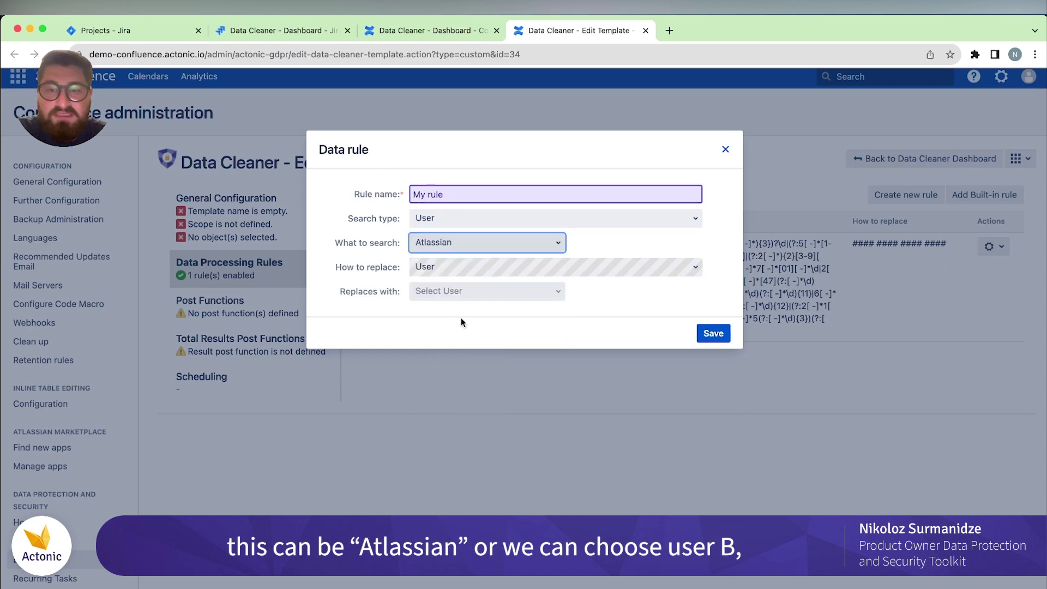
pyautogui.click(466, 289)
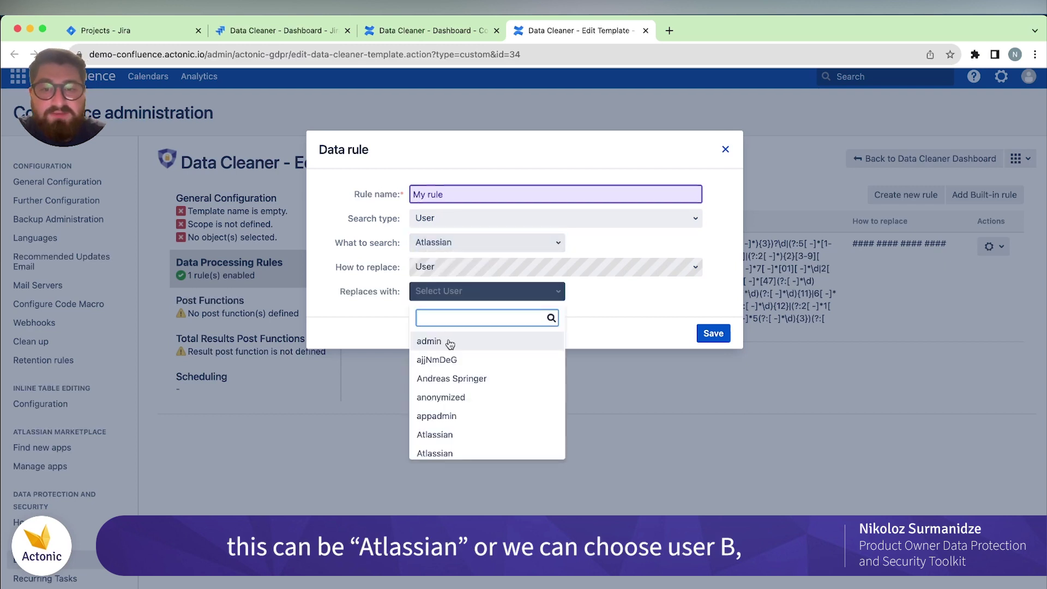
pyautogui.click(450, 342)
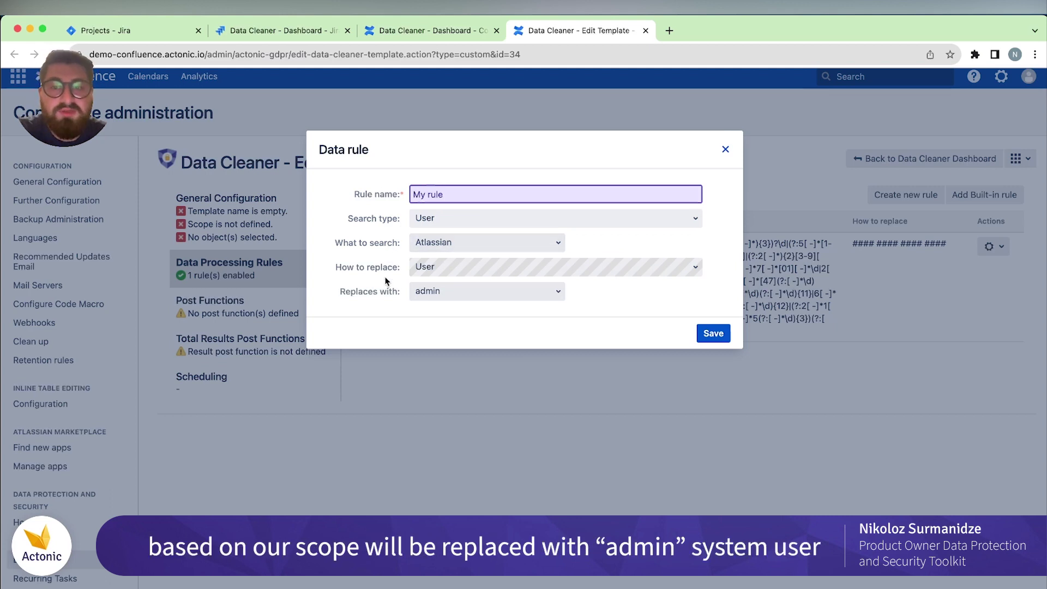
# Set the data rule's search type to Any user
pyautogui.click(462, 223)
pyautogui.click(438, 297)
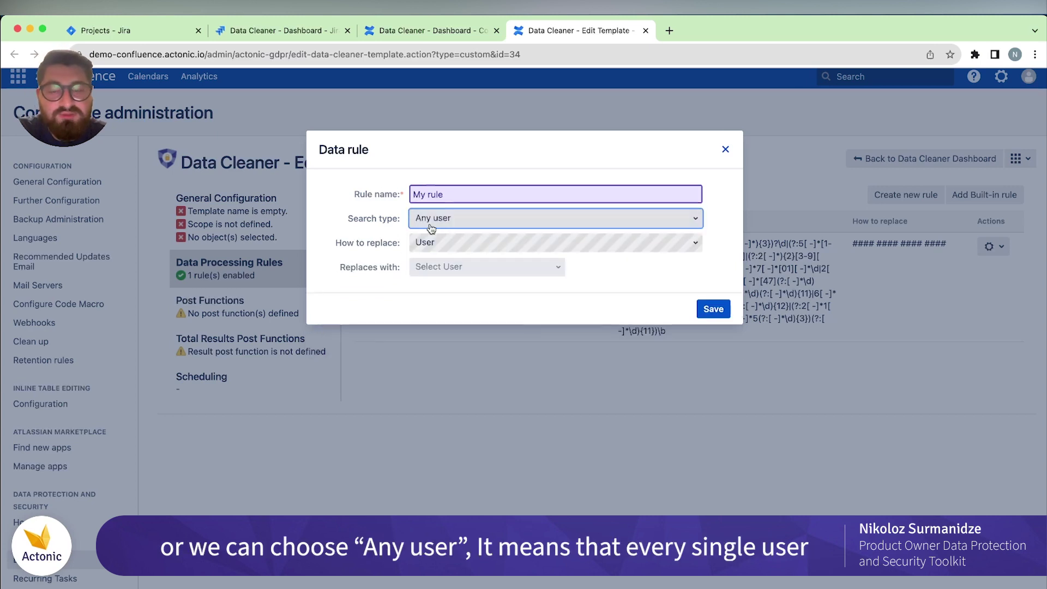
# Choose admin as the replacement user for the Any user rule, and close the rule without saving
pyautogui.click(378, 236)
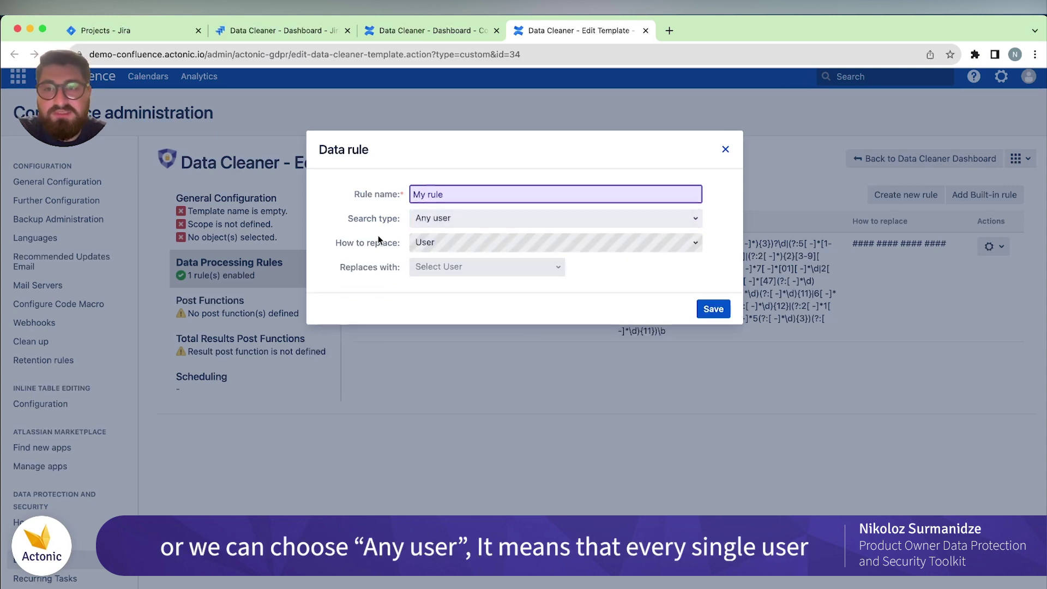
pyautogui.click(436, 267)
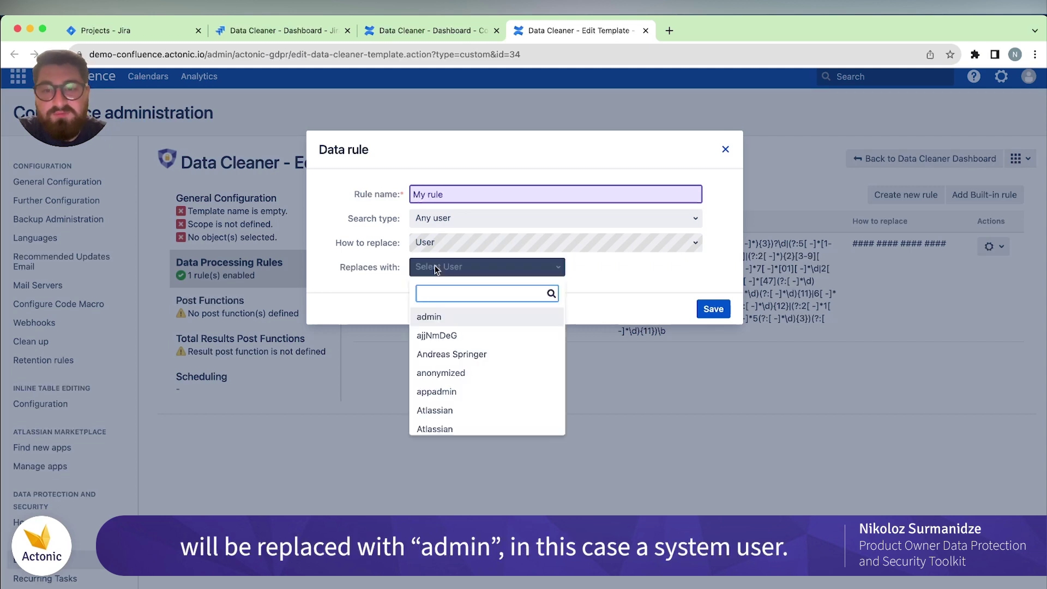
pyautogui.click(451, 318)
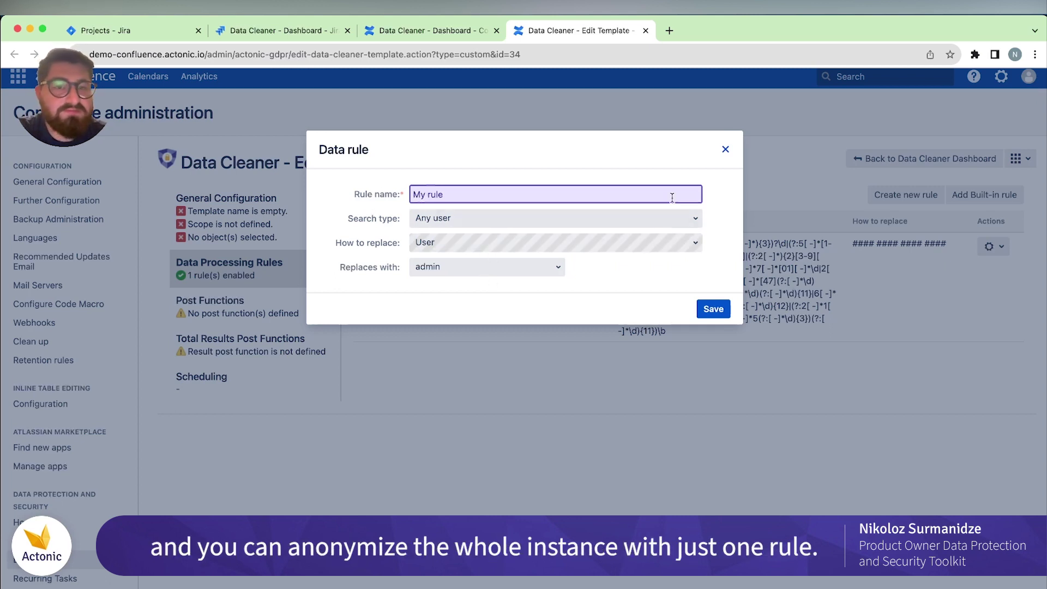
pyautogui.click(725, 149)
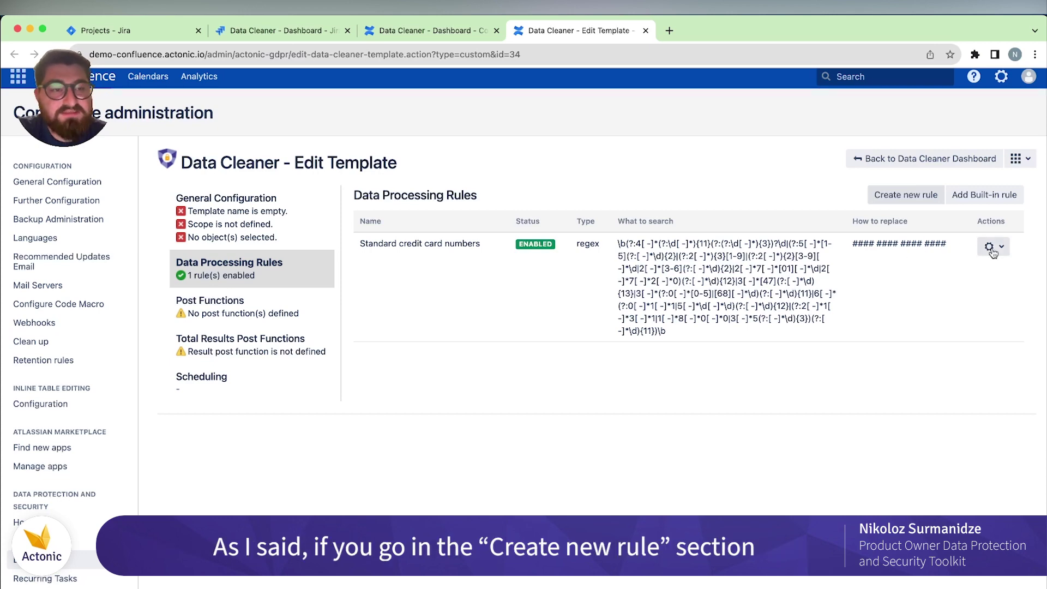
# Start a new data rule named "My rule" with search type Regex and the suggested credit card number pattern as the search expression
pyautogui.click(924, 200)
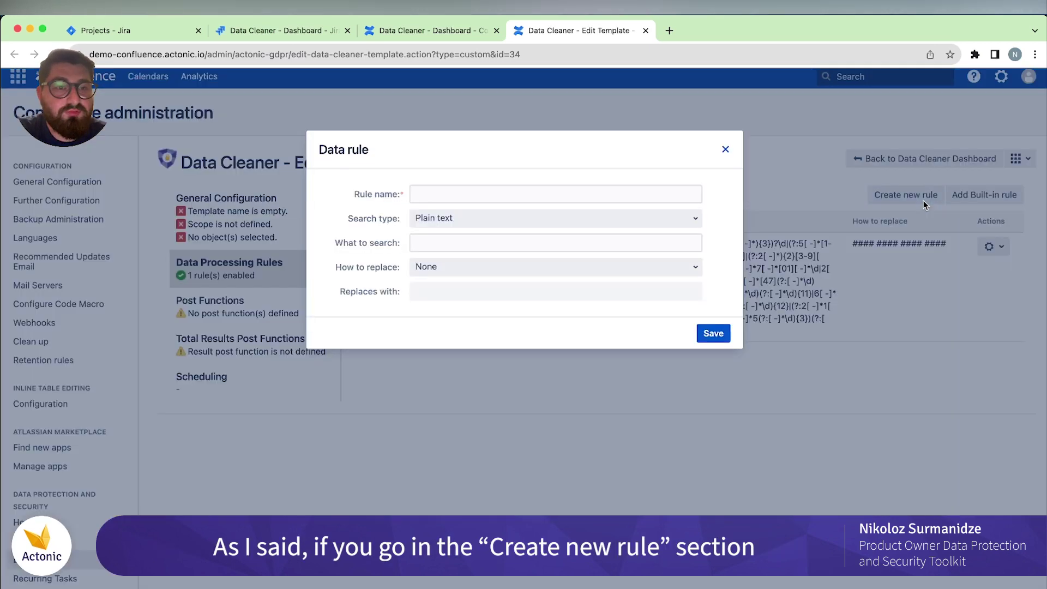
pyautogui.click(507, 194)
pyautogui.click(508, 210)
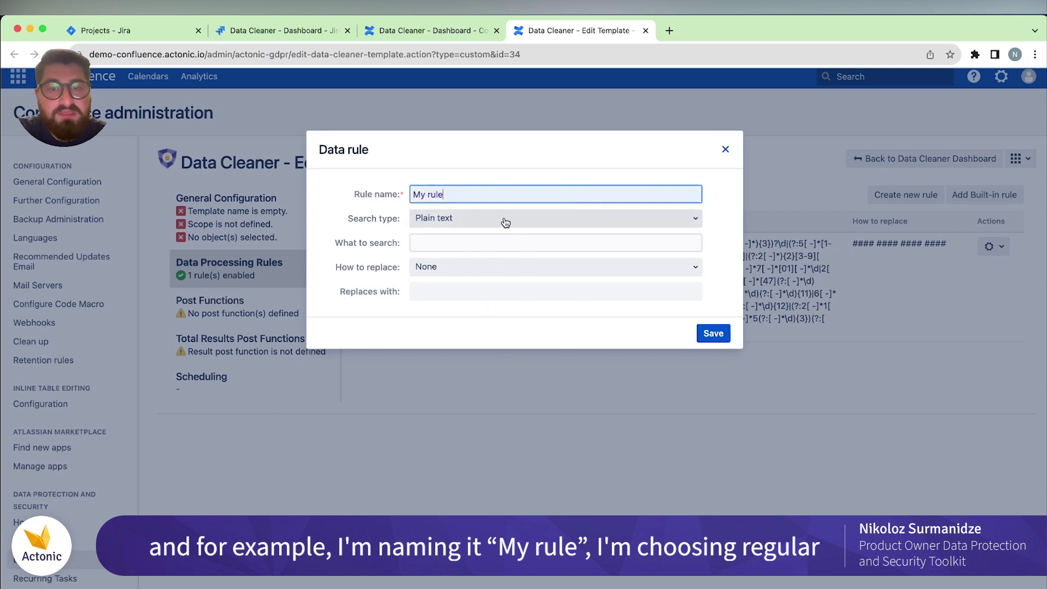
pyautogui.click(495, 221)
pyautogui.click(469, 261)
pyautogui.click(475, 243)
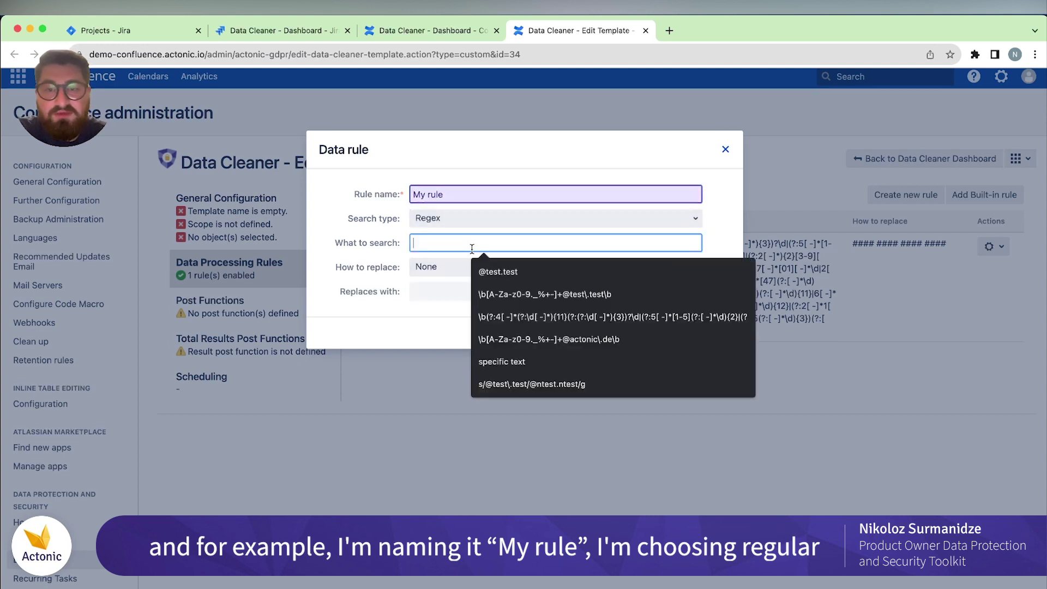
pyautogui.click(524, 289)
pyautogui.click(401, 265)
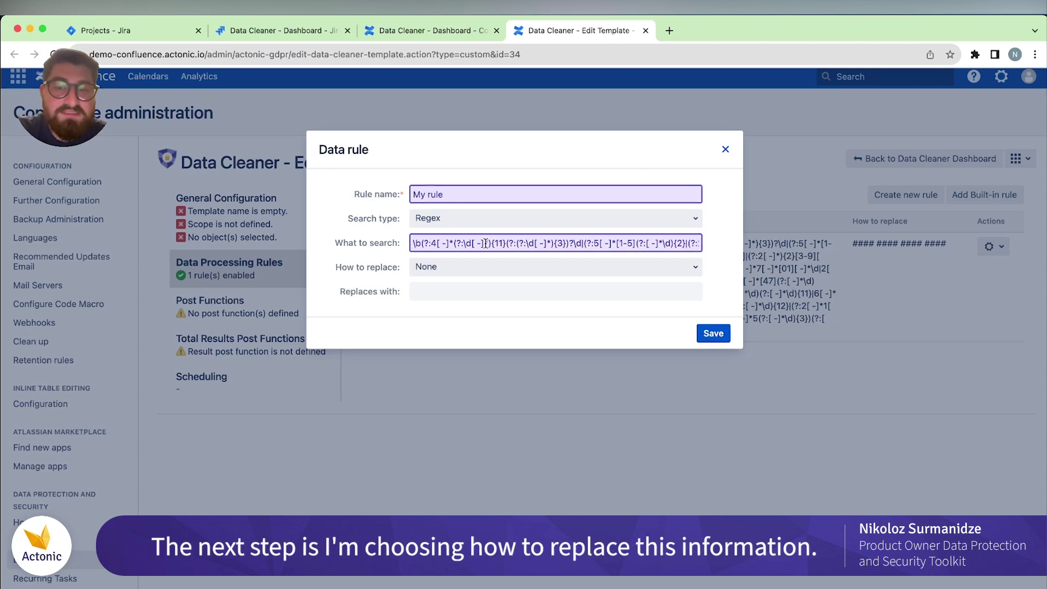
# Try the None, Empty string and Plain text replacement methods for the credit card regex rule
pyautogui.click(419, 269)
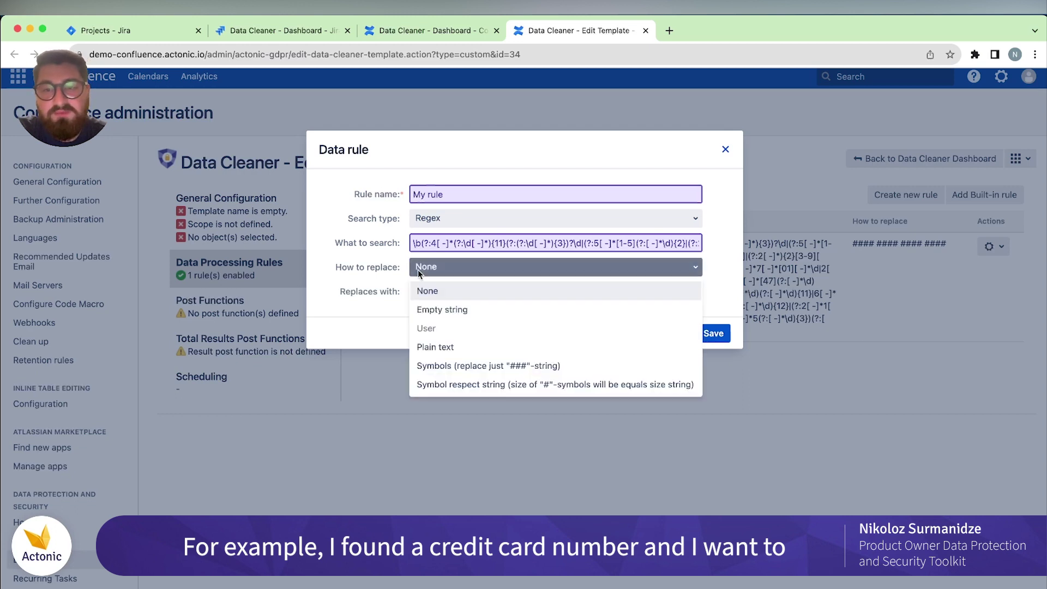
pyautogui.click(442, 295)
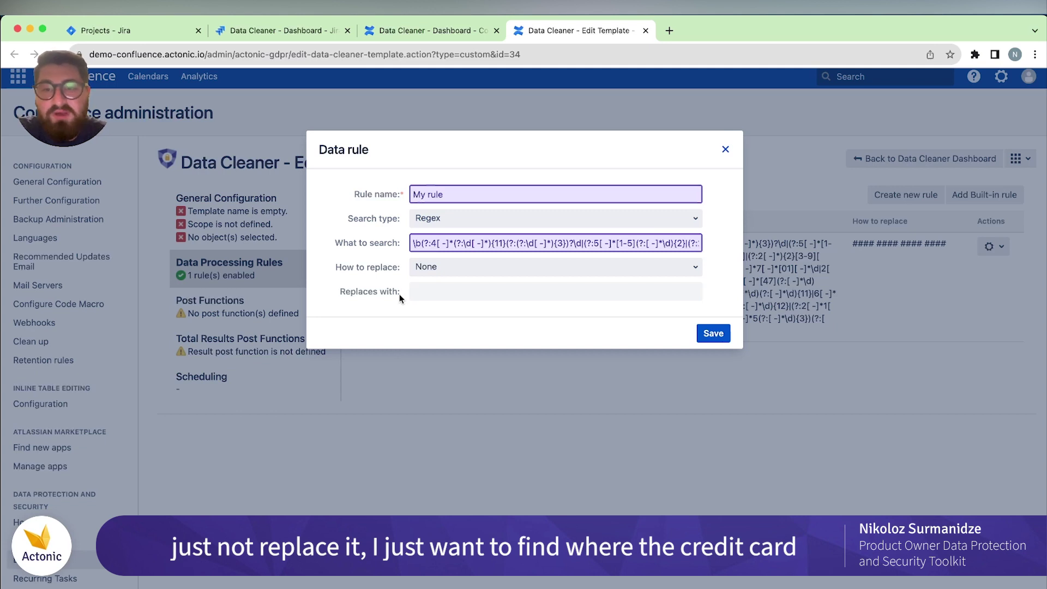
pyautogui.click(499, 268)
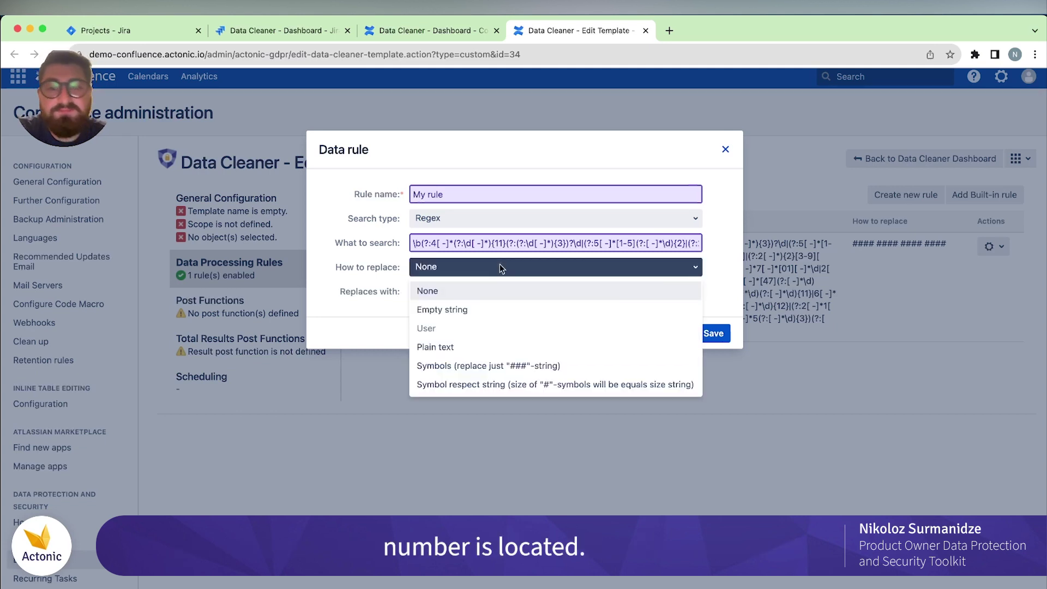
pyautogui.click(468, 310)
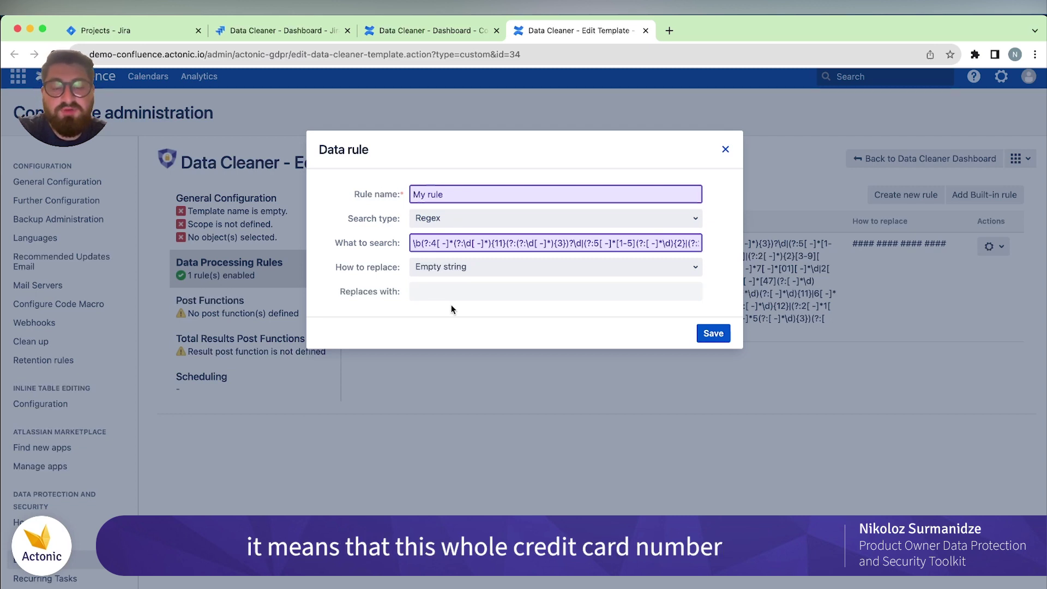
pyautogui.click(480, 272)
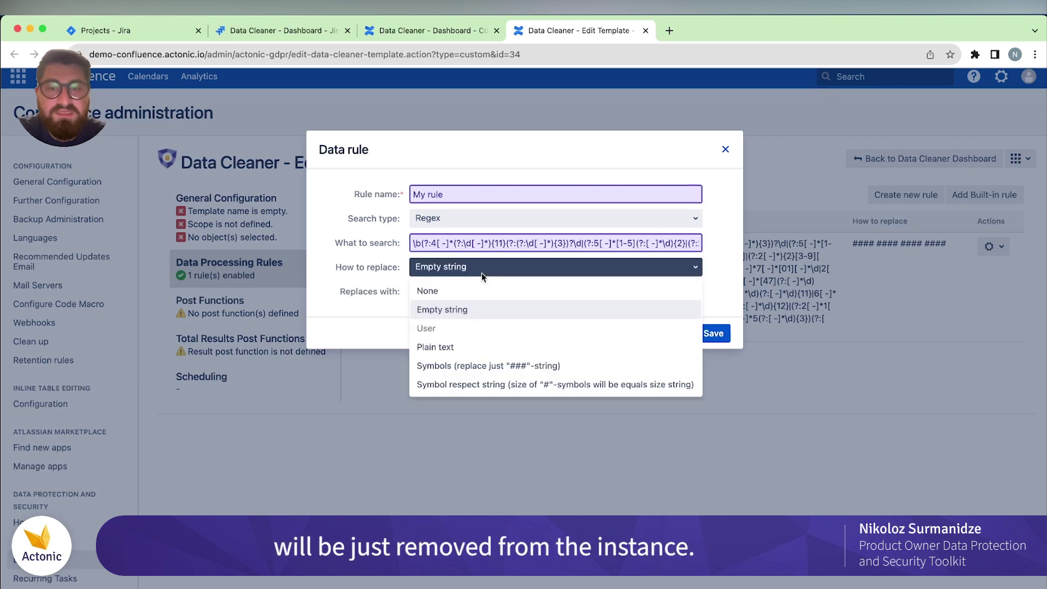
pyautogui.click(453, 347)
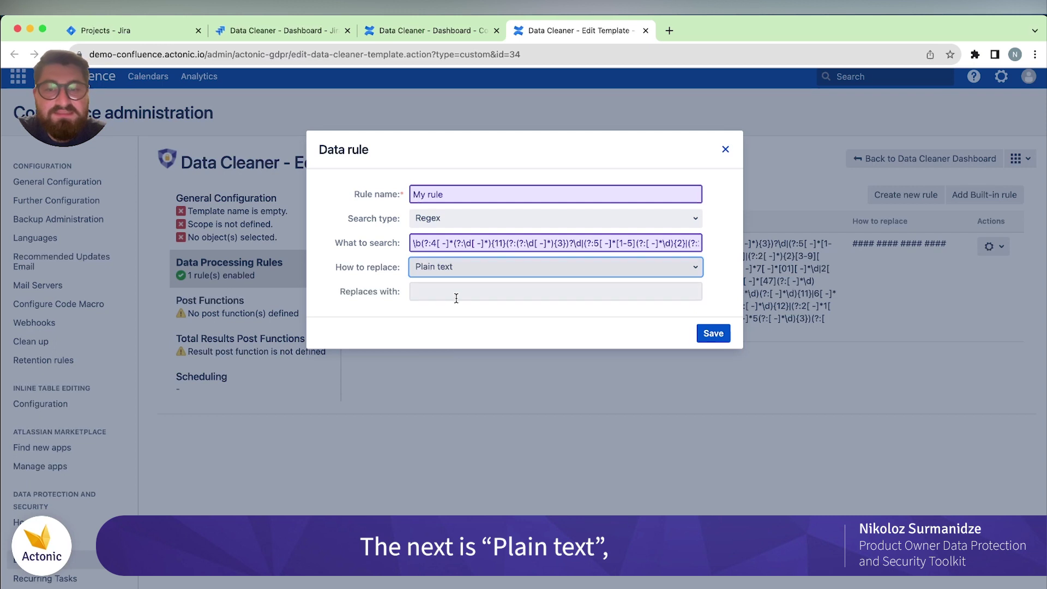
pyautogui.click(390, 288)
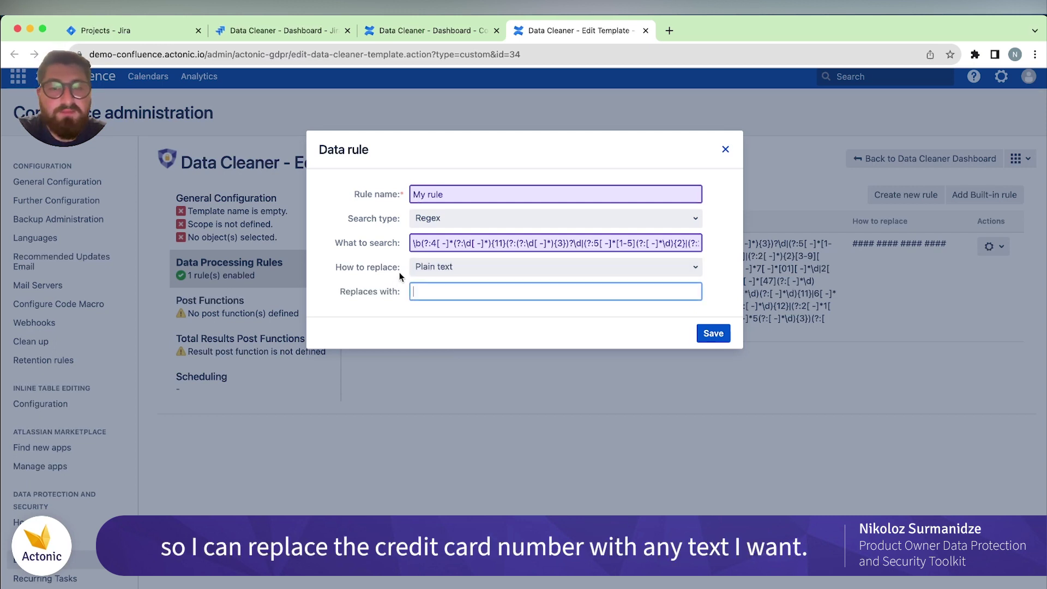
# Try the Symbols and Symbol respect string replacement methods, and close the data rule without saving
pyautogui.click(463, 273)
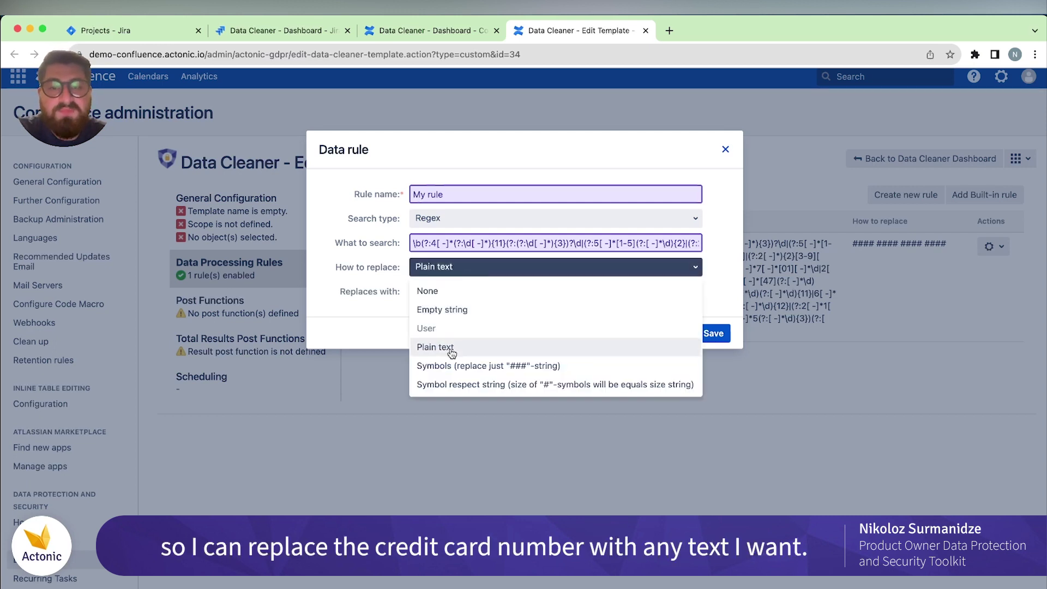
pyautogui.click(452, 366)
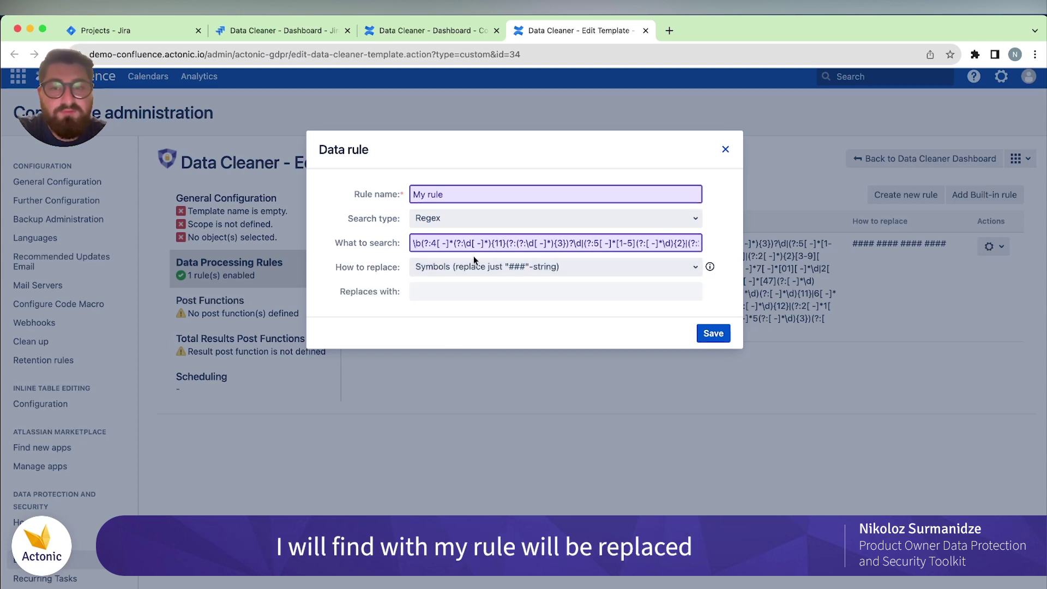
pyautogui.click(516, 259)
pyautogui.click(494, 382)
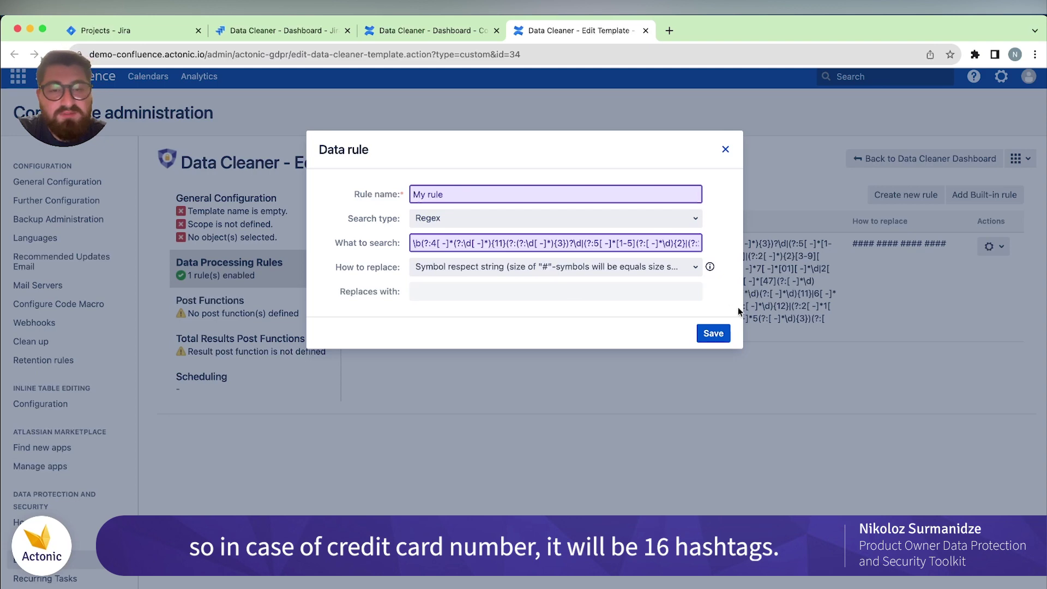
pyautogui.click(726, 150)
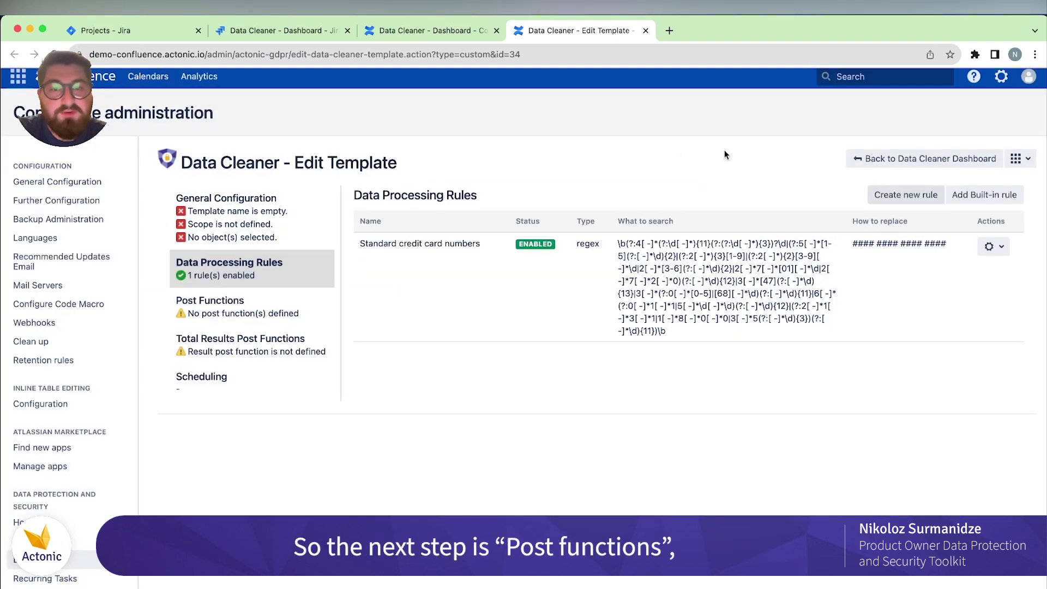
# Start a new post function named "My function" that works with the Standard credit card numbers rule
pyautogui.click(282, 301)
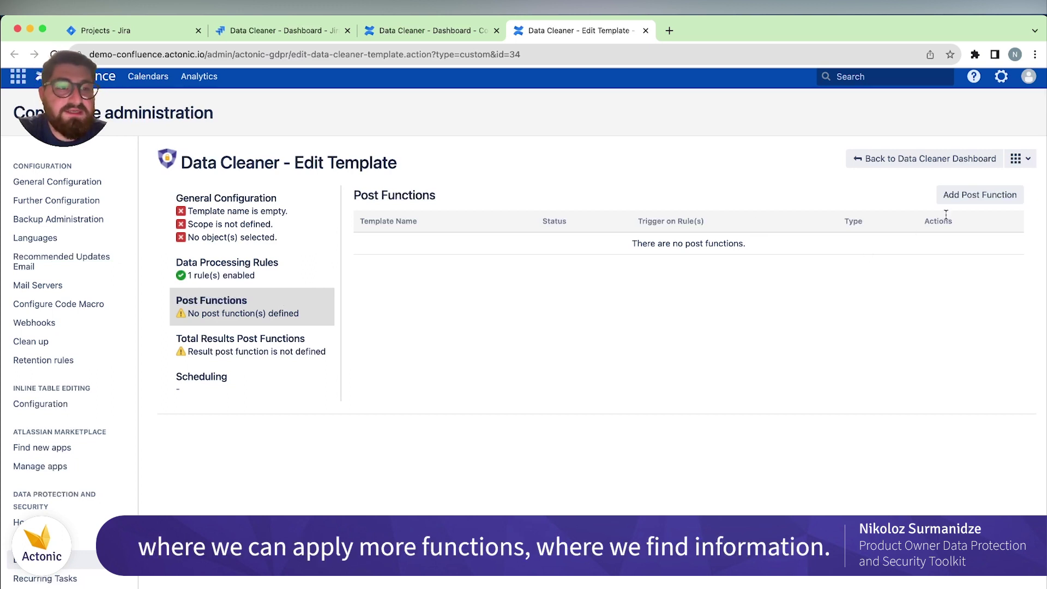
pyautogui.click(977, 195)
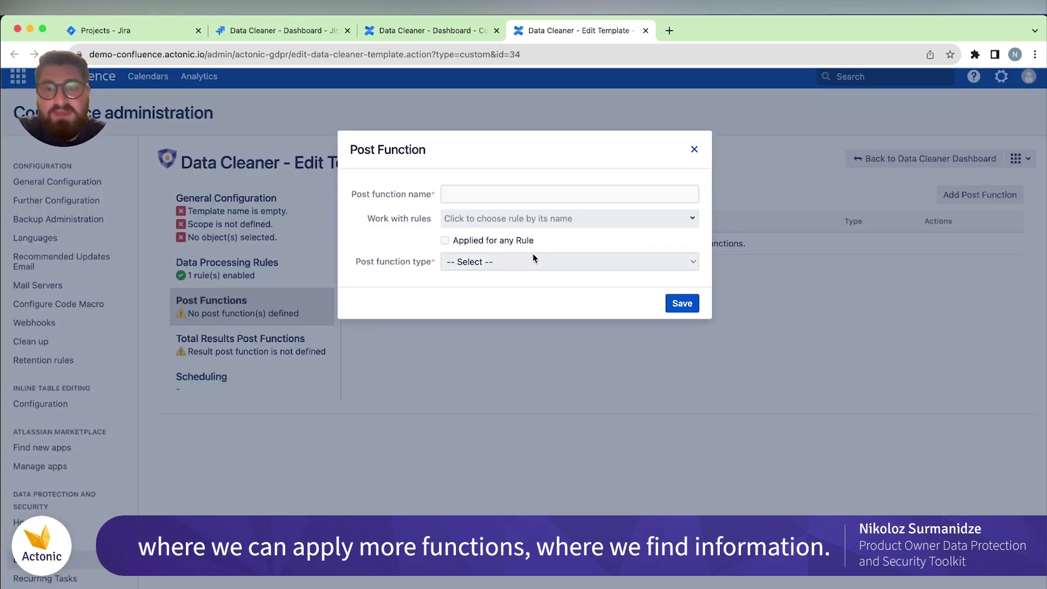
pyautogui.click(463, 192)
pyautogui.click(552, 224)
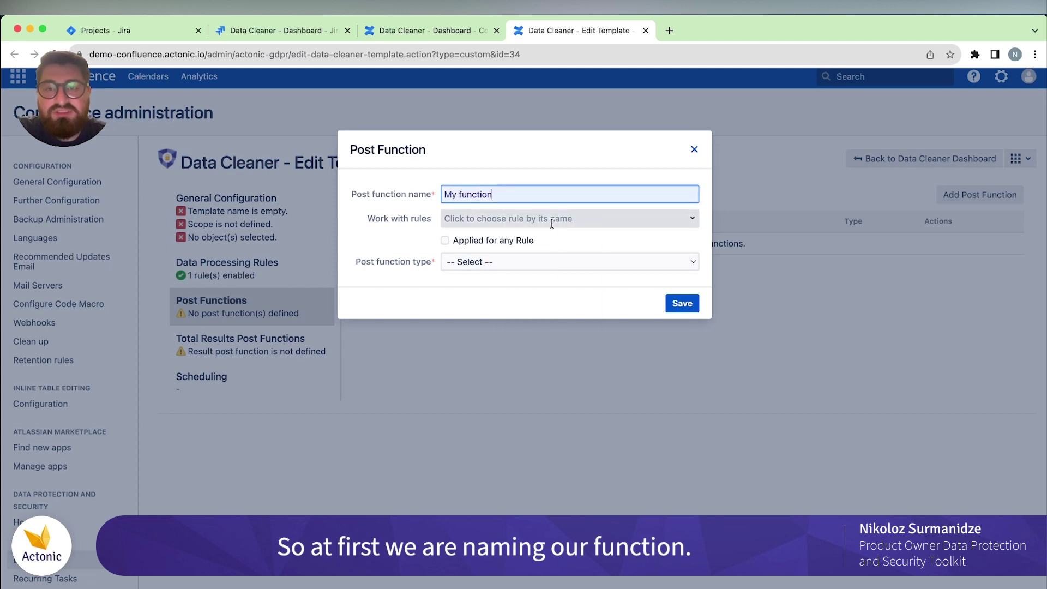
pyautogui.click(552, 224)
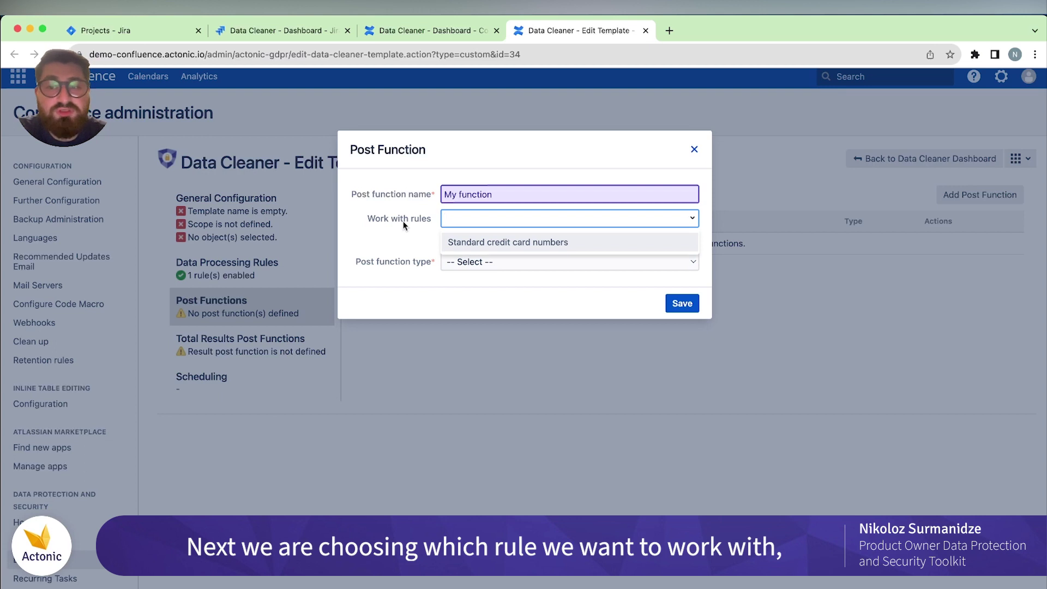
pyautogui.click(476, 247)
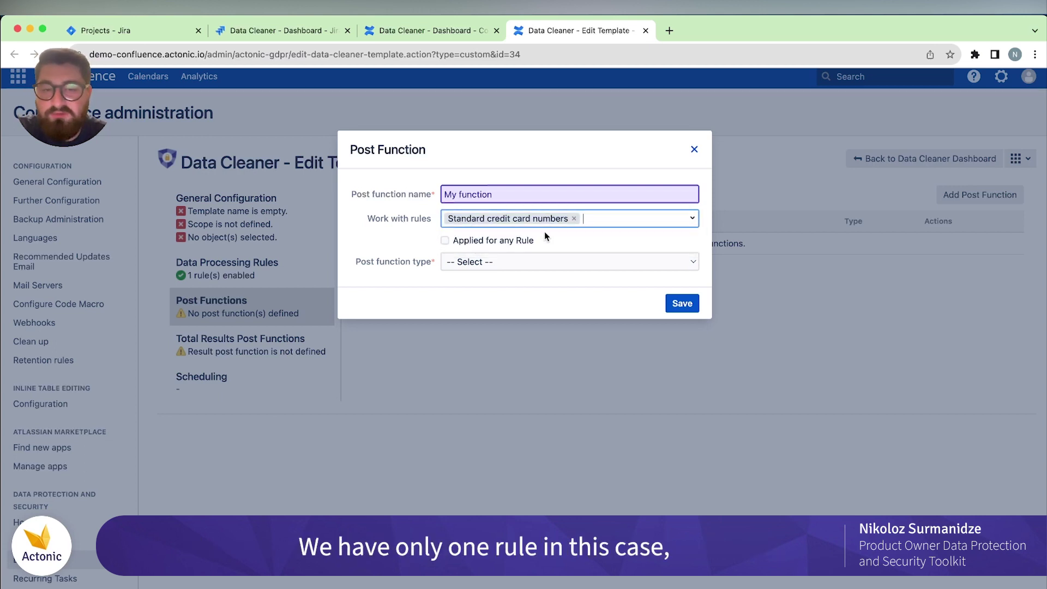
pyautogui.click(395, 230)
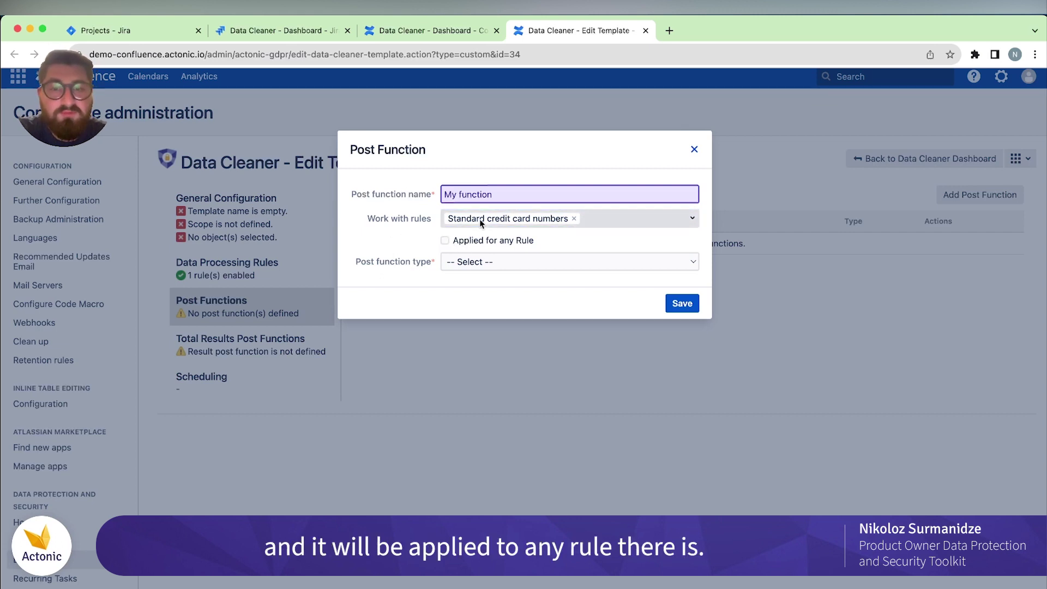
# Try the post function types for adding a comment, adding a label and sending an email notification
pyautogui.click(469, 266)
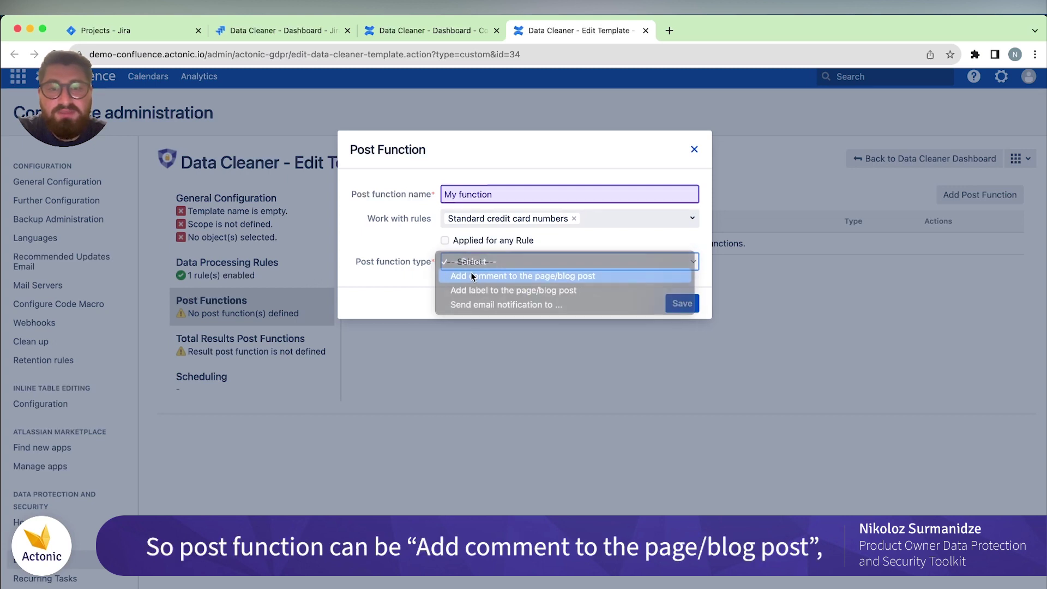
pyautogui.click(473, 276)
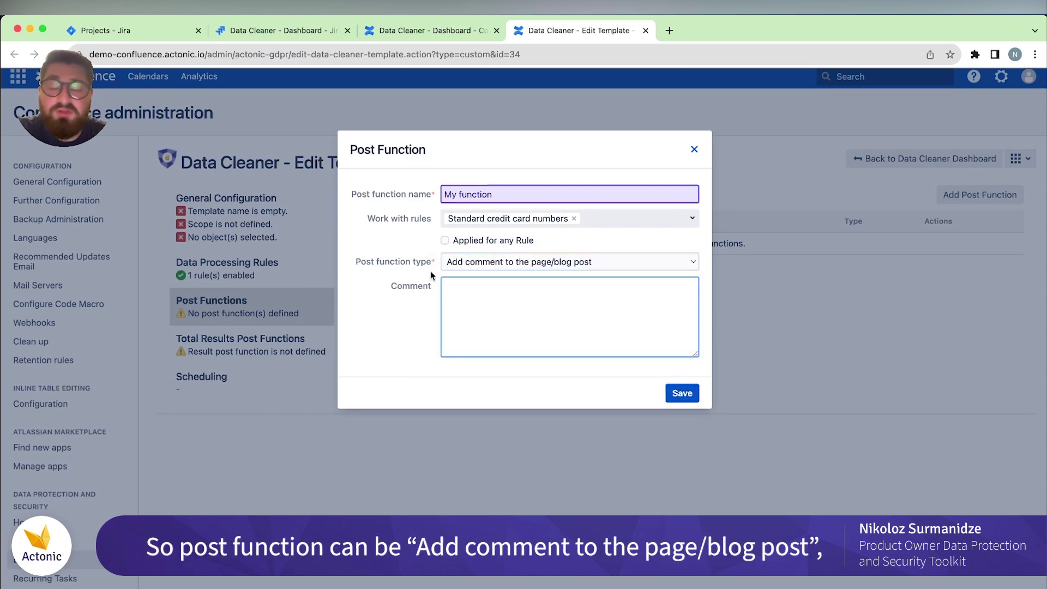
pyautogui.click(461, 261)
pyautogui.click(464, 276)
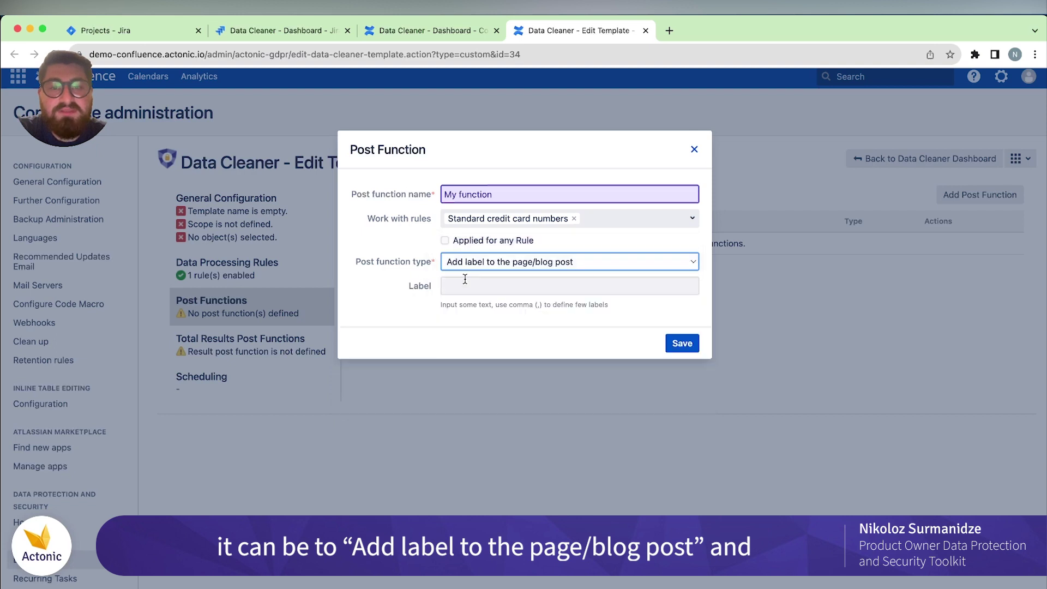
pyautogui.click(482, 258)
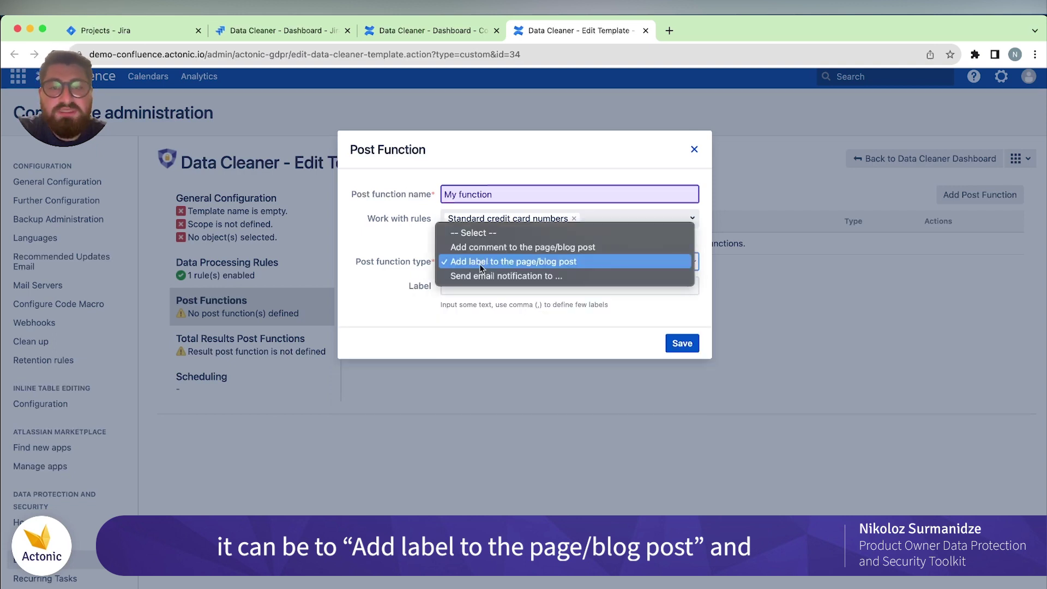
pyautogui.click(476, 276)
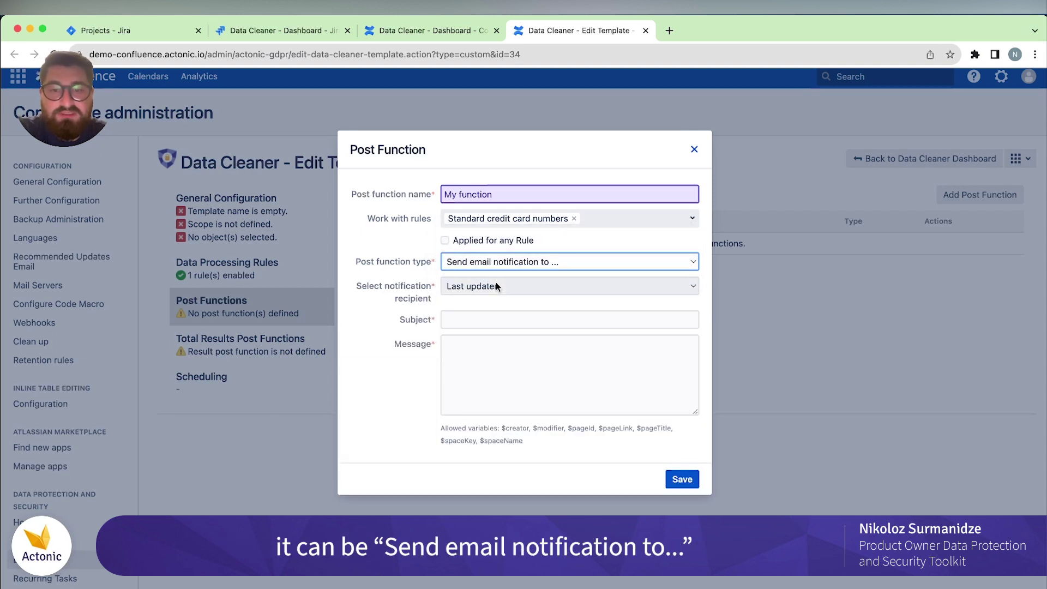
# Set the email notification recipient to Watchers, view the subject and message fields, and close the post function without saving
pyautogui.click(496, 285)
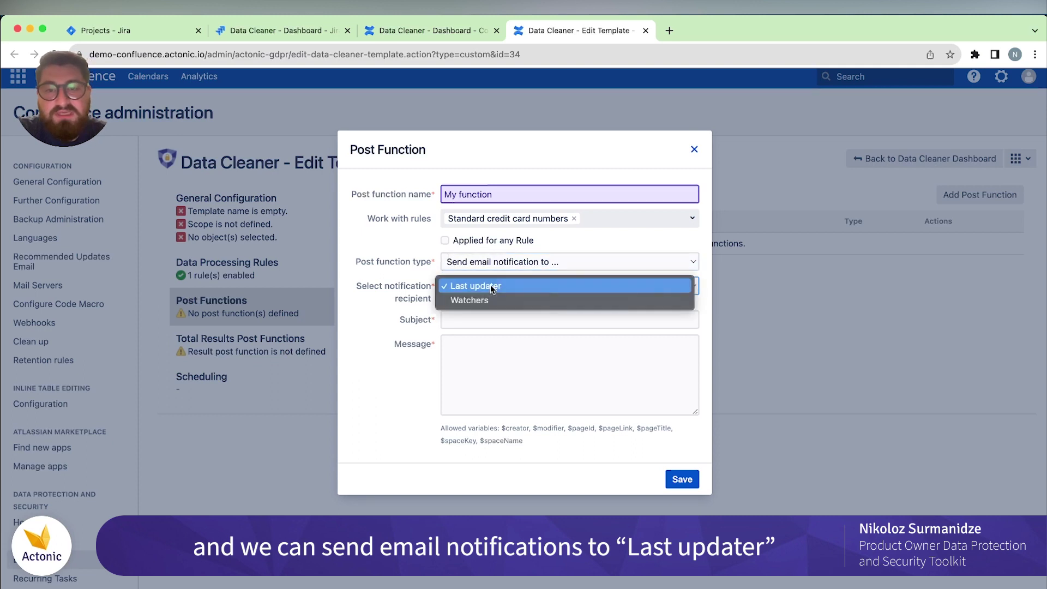
pyautogui.click(496, 301)
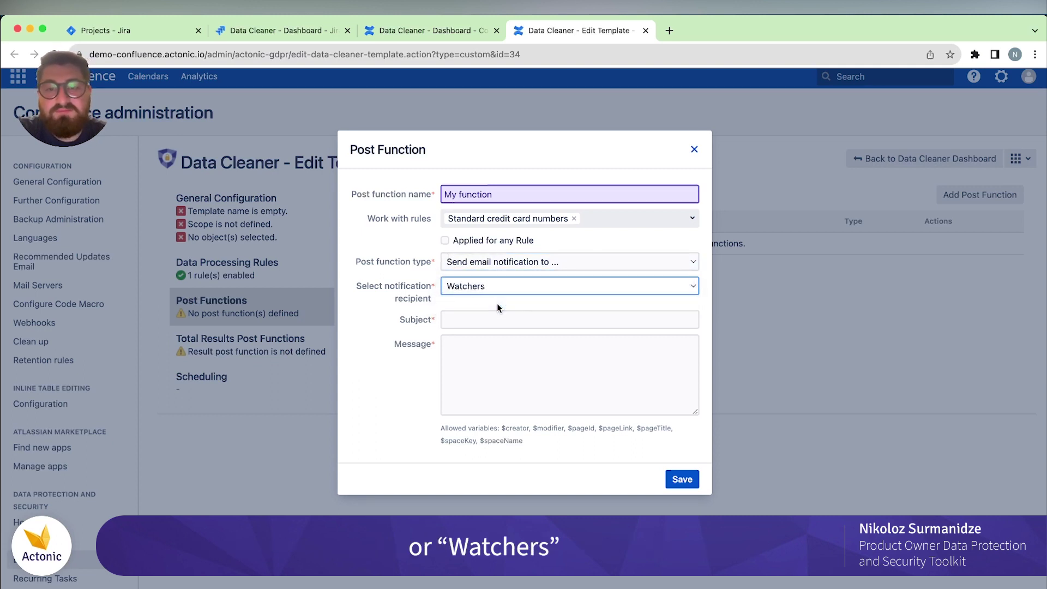
pyautogui.click(408, 318)
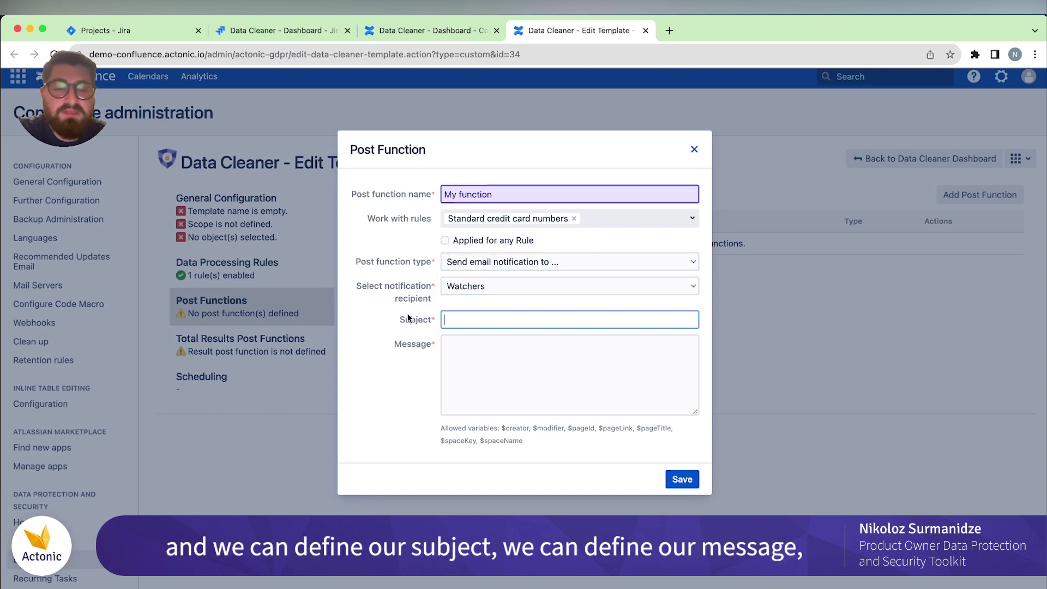
pyautogui.click(458, 347)
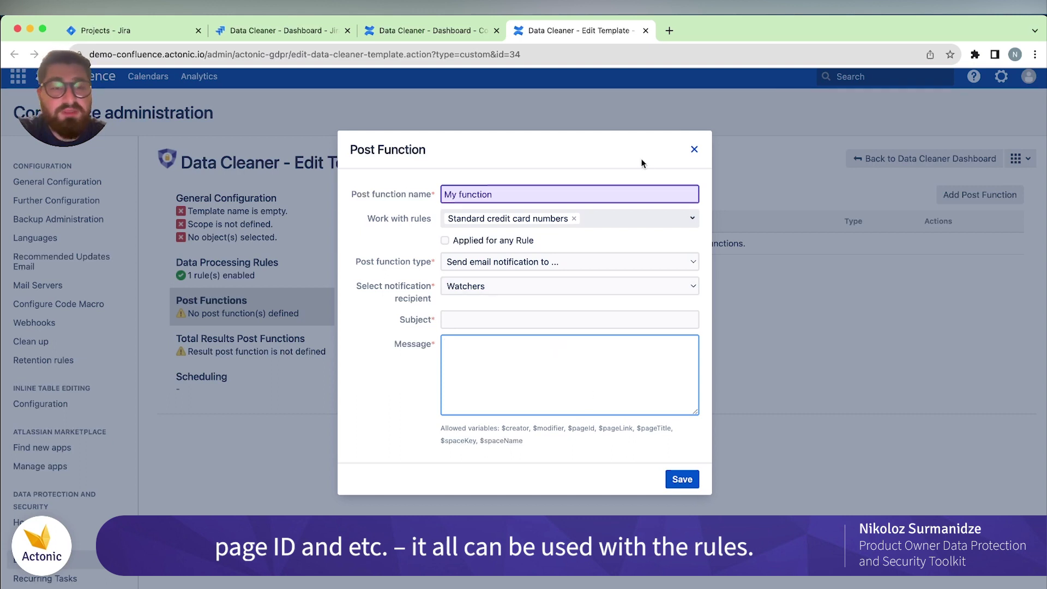
pyautogui.click(694, 149)
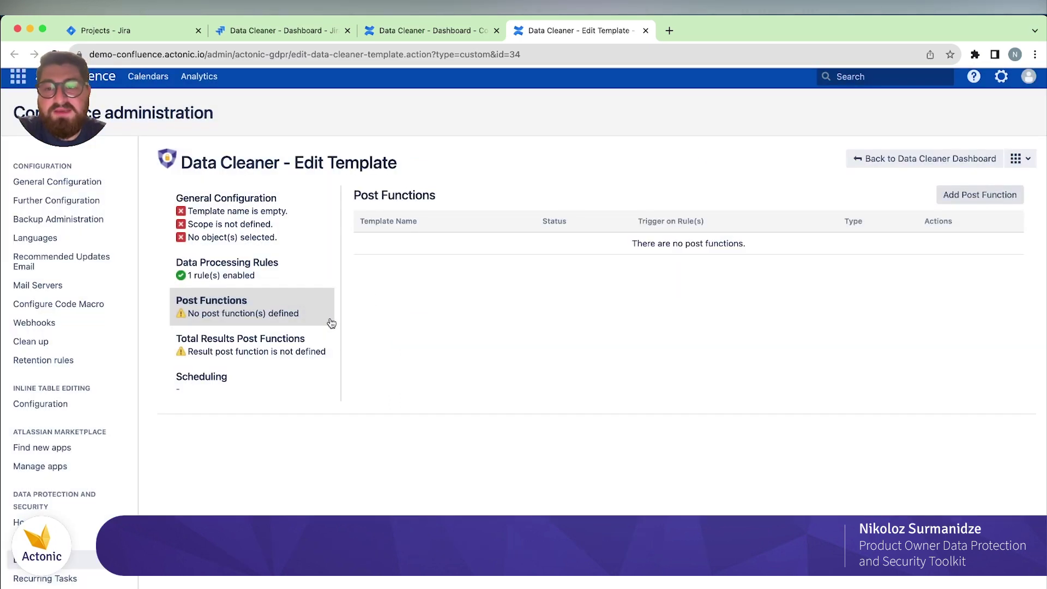
# Try the Send Notification and Print to atlassian-confluence.log reporting types for the total results post functions
pyautogui.click(309, 352)
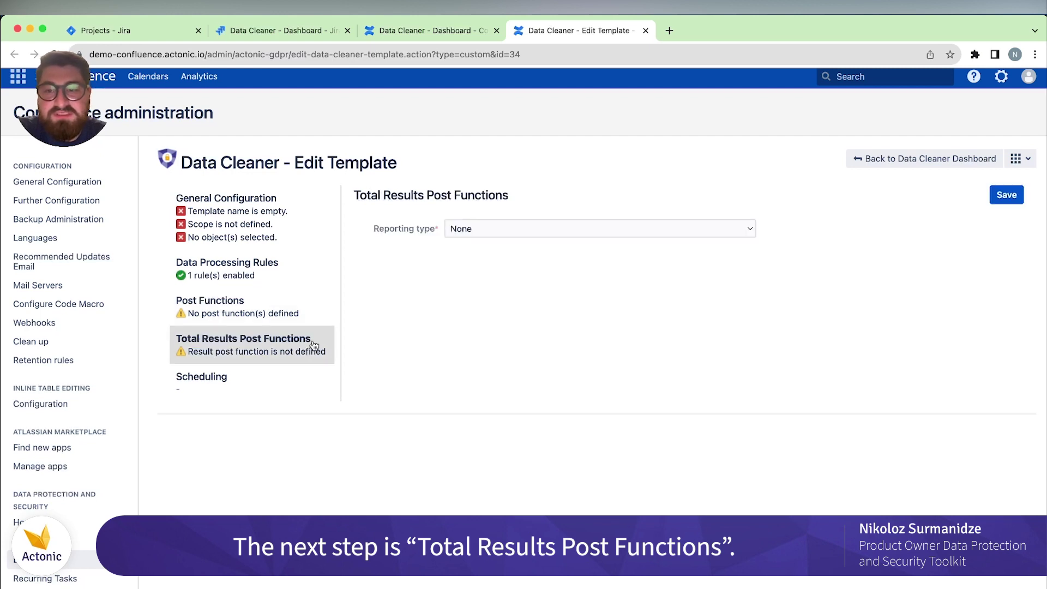
pyautogui.click(521, 228)
pyautogui.click(507, 244)
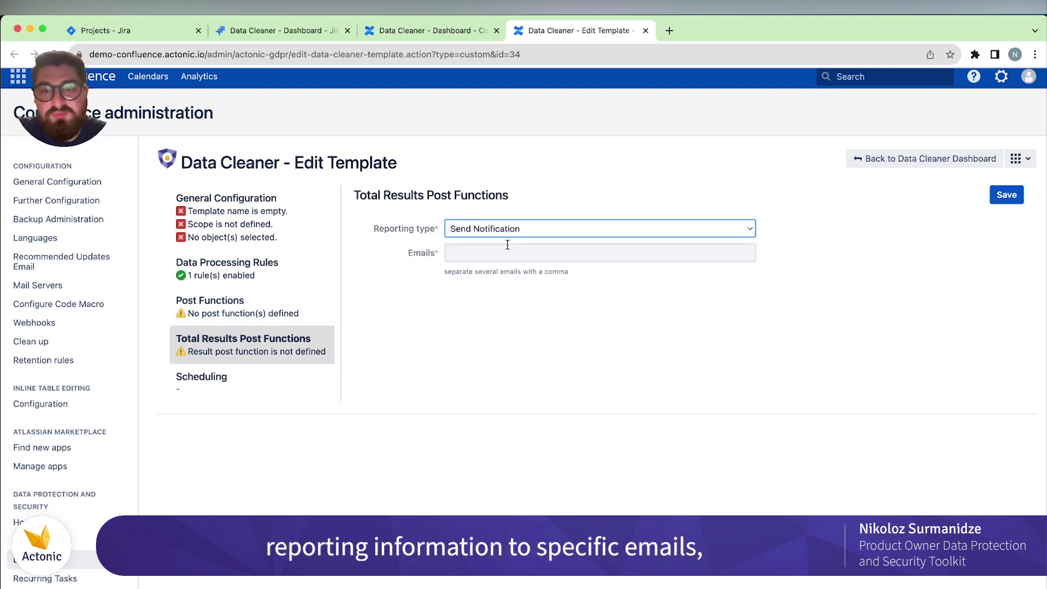
pyautogui.click(412, 259)
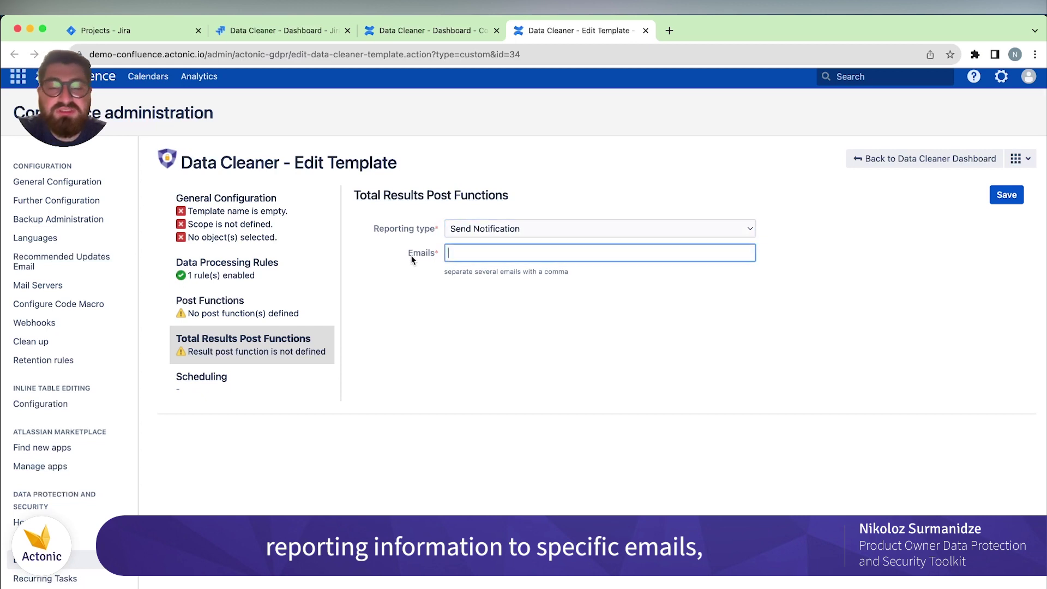
pyautogui.click(519, 303)
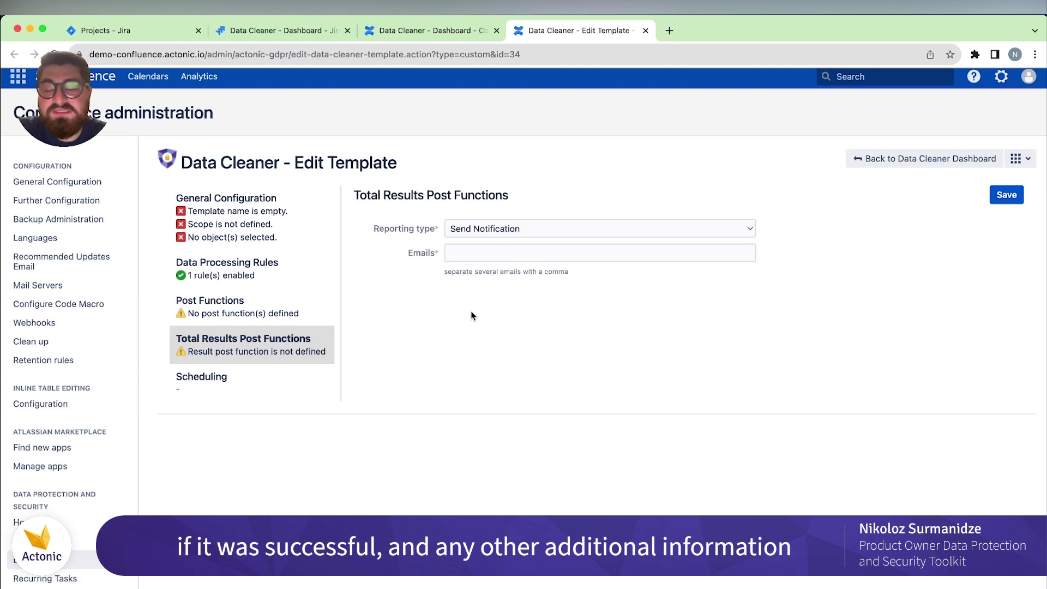
pyautogui.click(543, 232)
pyautogui.click(517, 243)
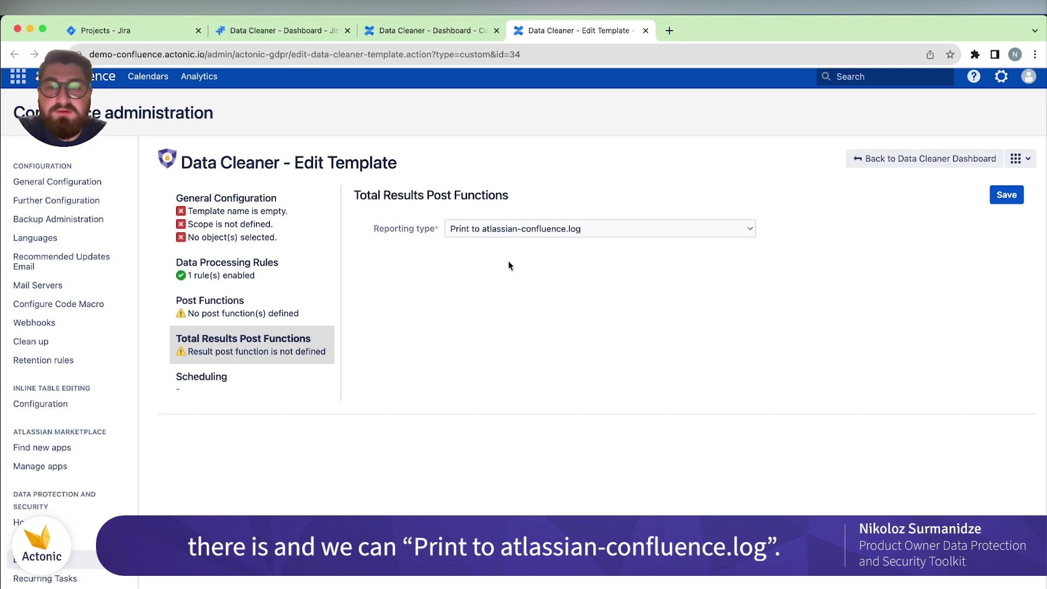
# Enable scheduled execution of the template by cron and compare the Anonymization and Search task execution types
pyautogui.click(290, 388)
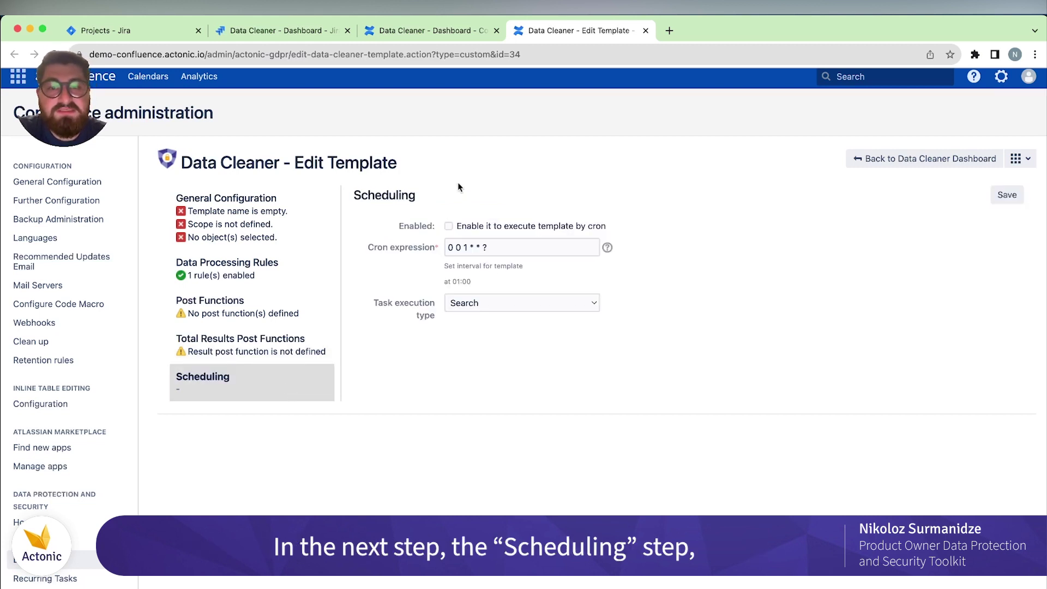
pyautogui.click(466, 225)
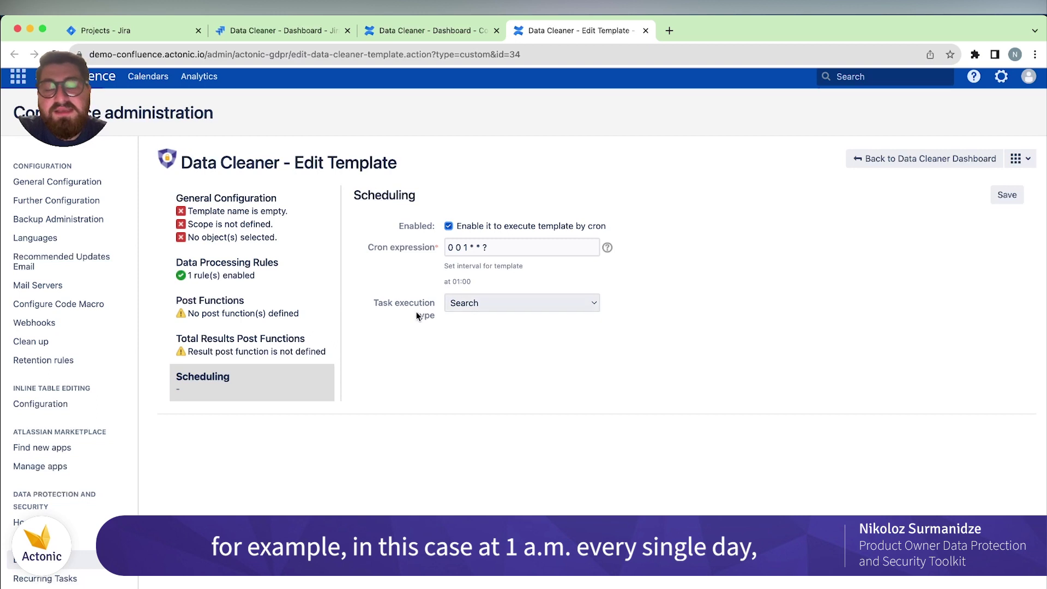
pyautogui.click(468, 303)
pyautogui.click(470, 302)
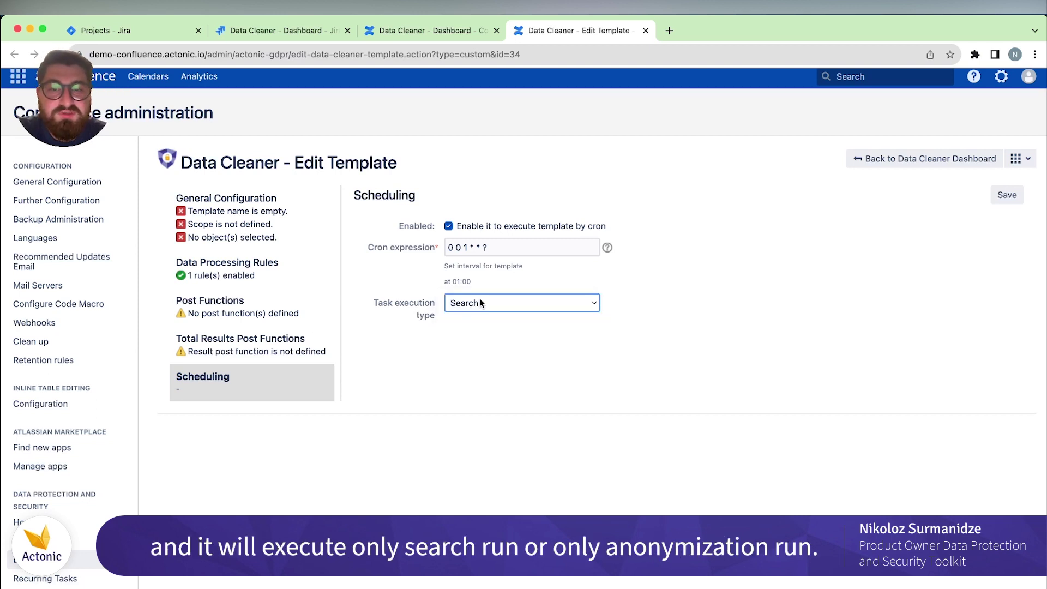
pyautogui.click(470, 302)
pyautogui.click(479, 317)
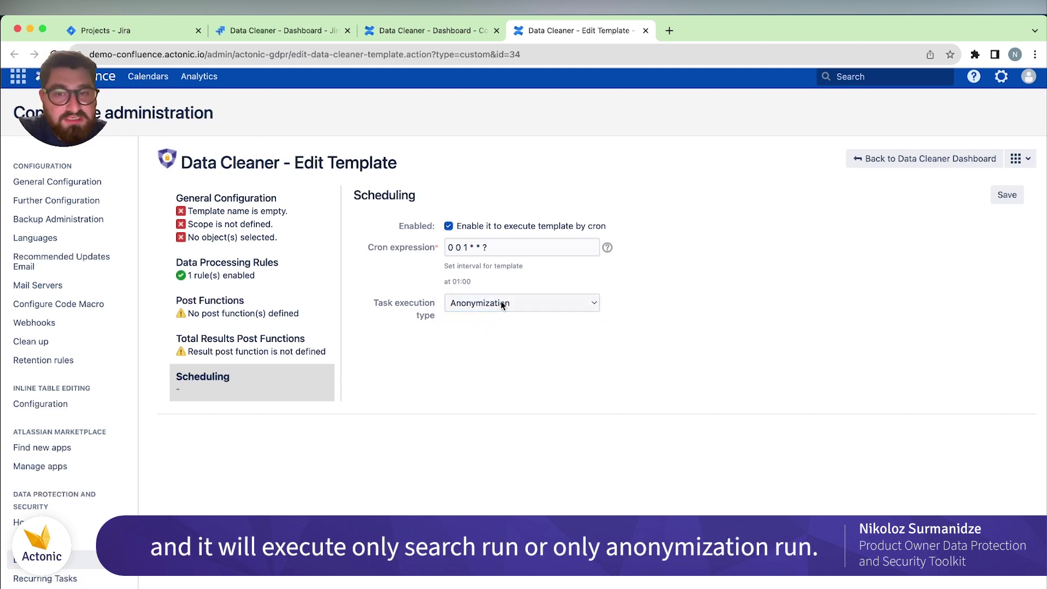
pyautogui.click(501, 301)
pyautogui.click(480, 286)
pyautogui.click(485, 326)
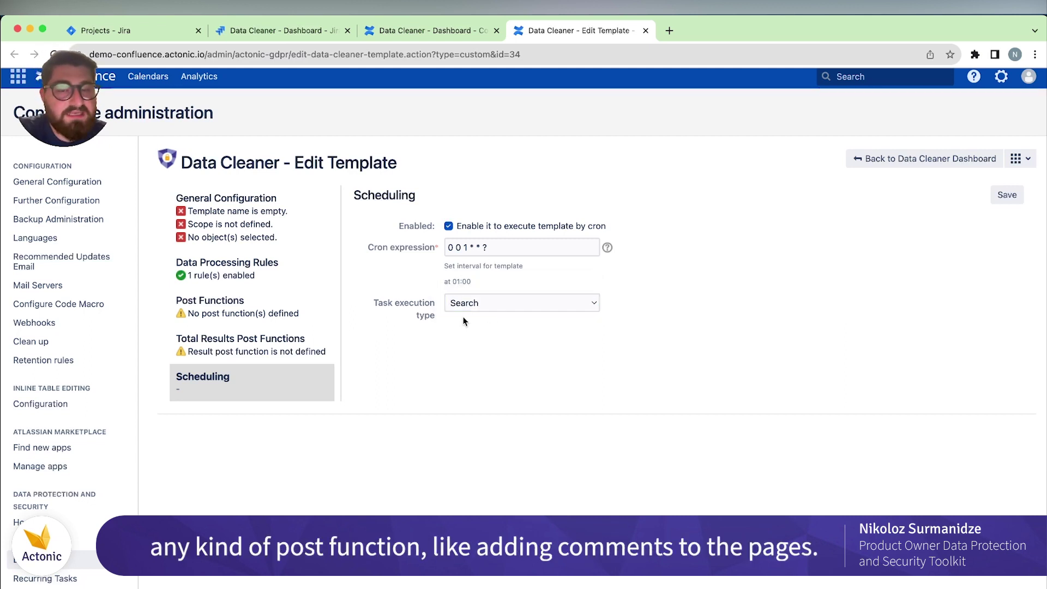
# Set the scheduled task execution type to Anonymization and save the scheduling settings
pyautogui.click(506, 306)
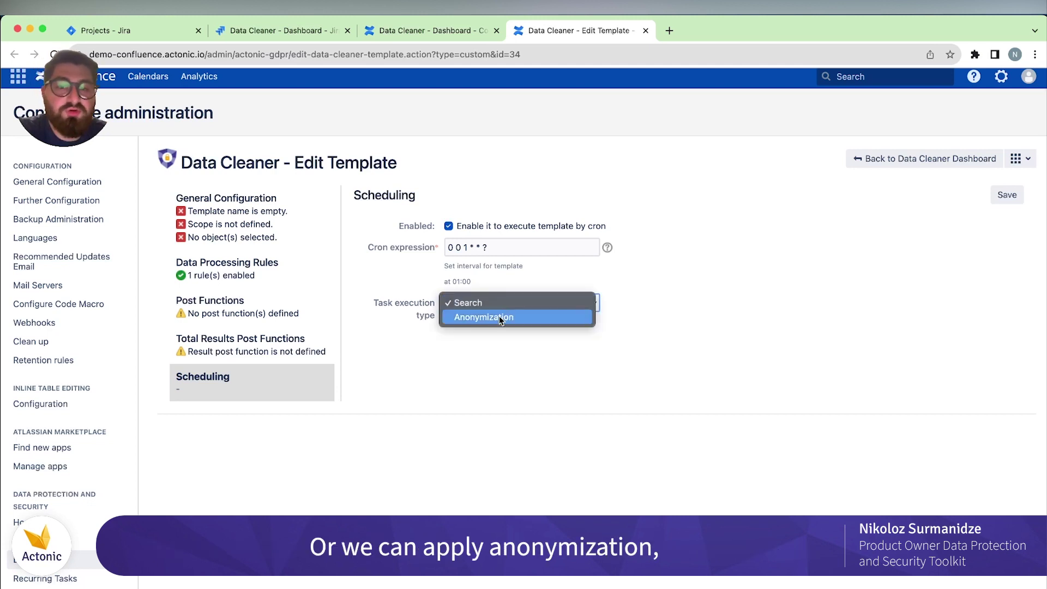
pyautogui.click(499, 316)
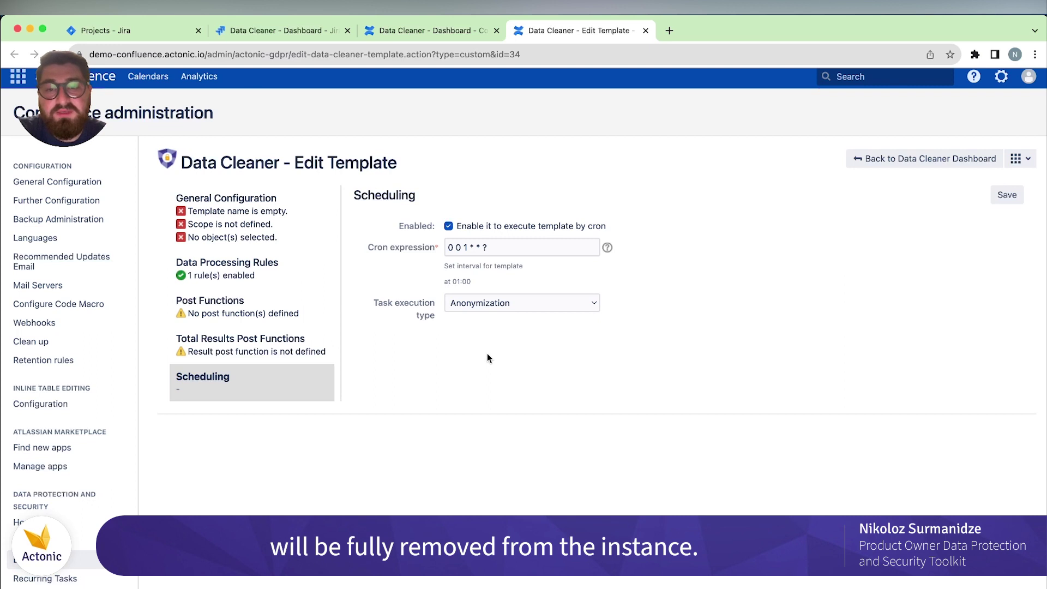
pyautogui.click(1007, 195)
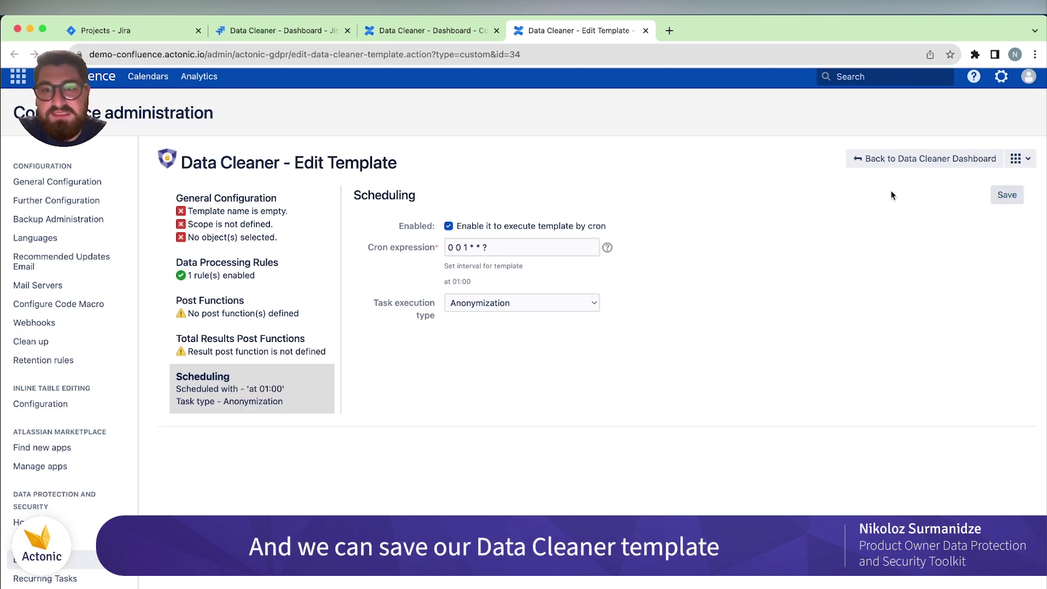
# Return to the Data Cleaner dashboard and open the run history of the "search for box.links" template from its status
pyautogui.click(928, 158)
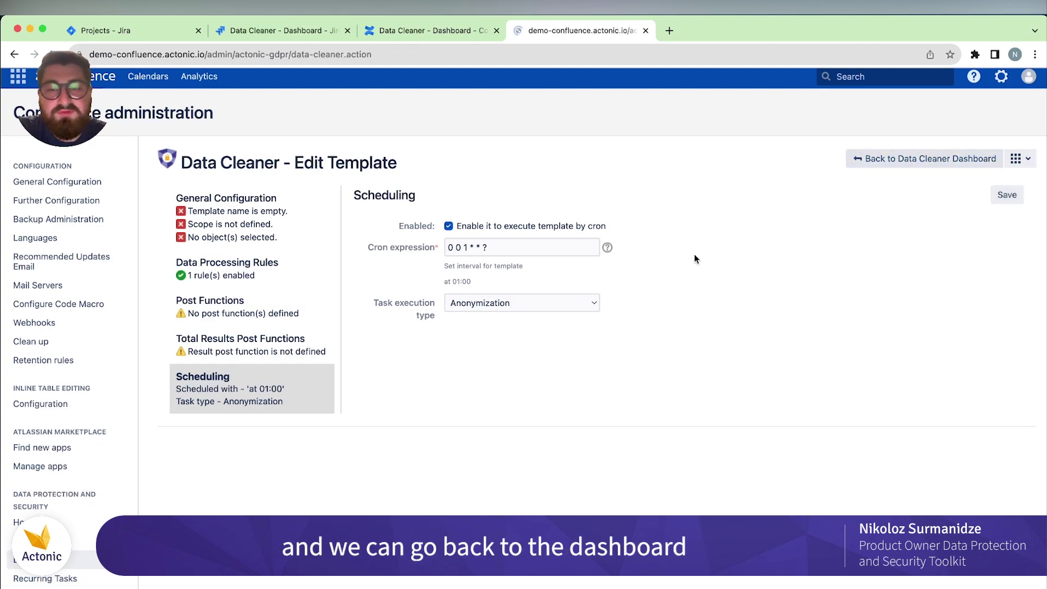
pyautogui.scroll(-3, 516, 391)
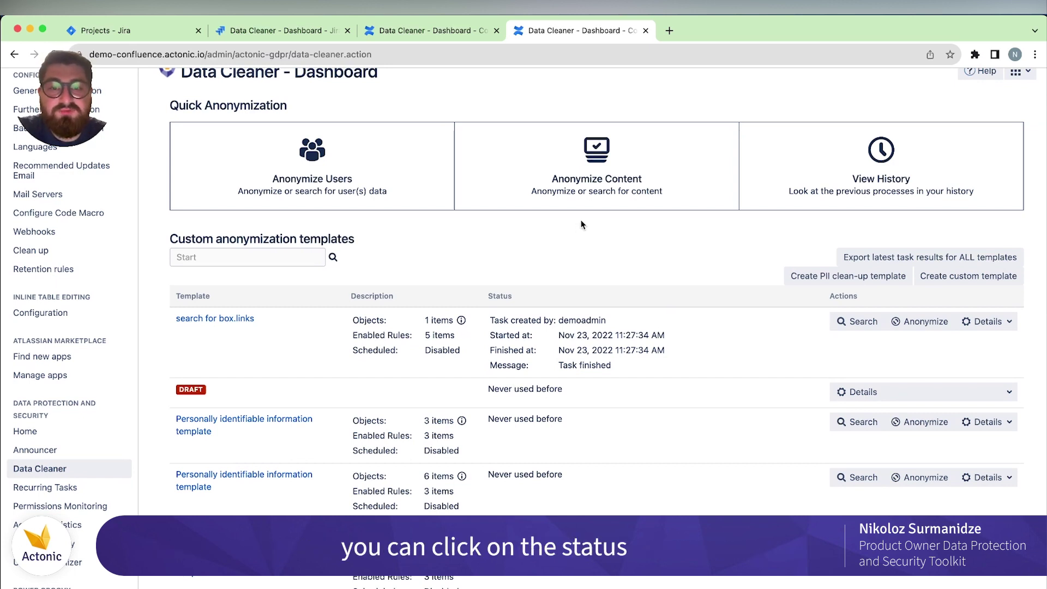
pyautogui.click(545, 356)
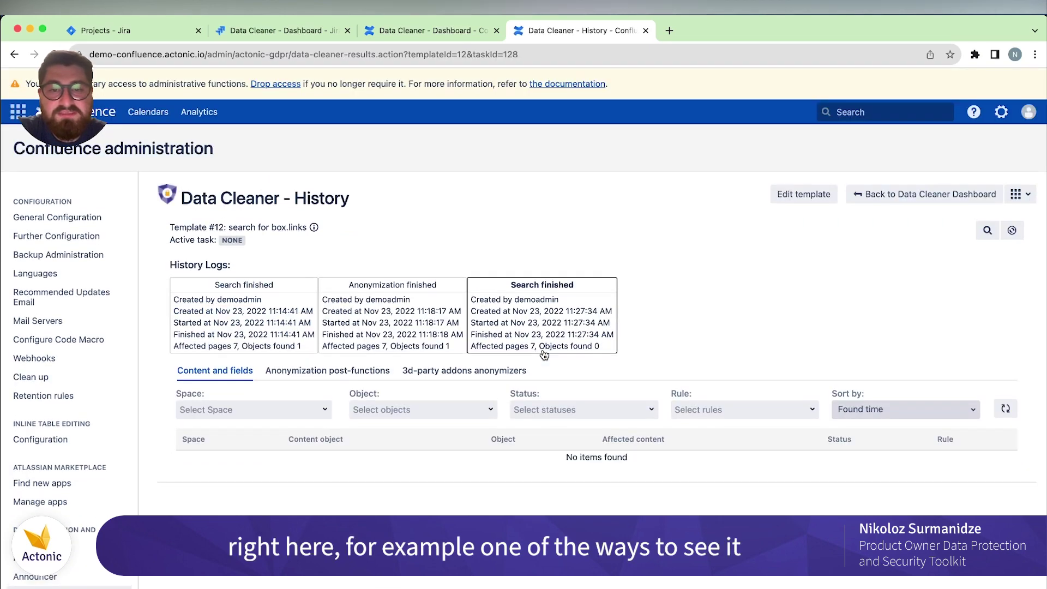
pyautogui.scroll(-2, 348, 311)
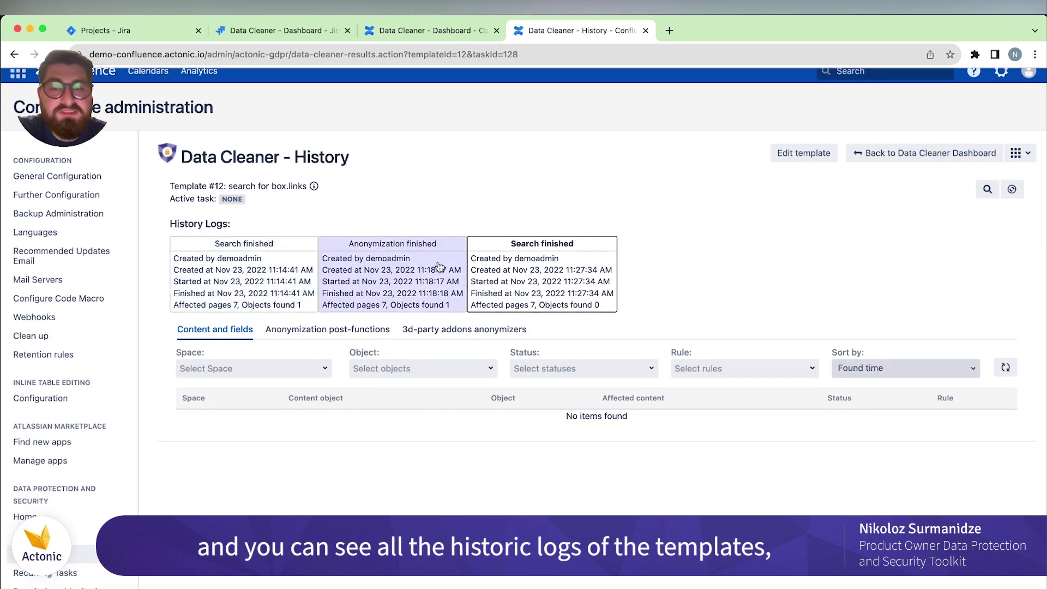
# View the results of the earliest search run in the history logs, and open the anonymization run's results
pyautogui.click(268, 265)
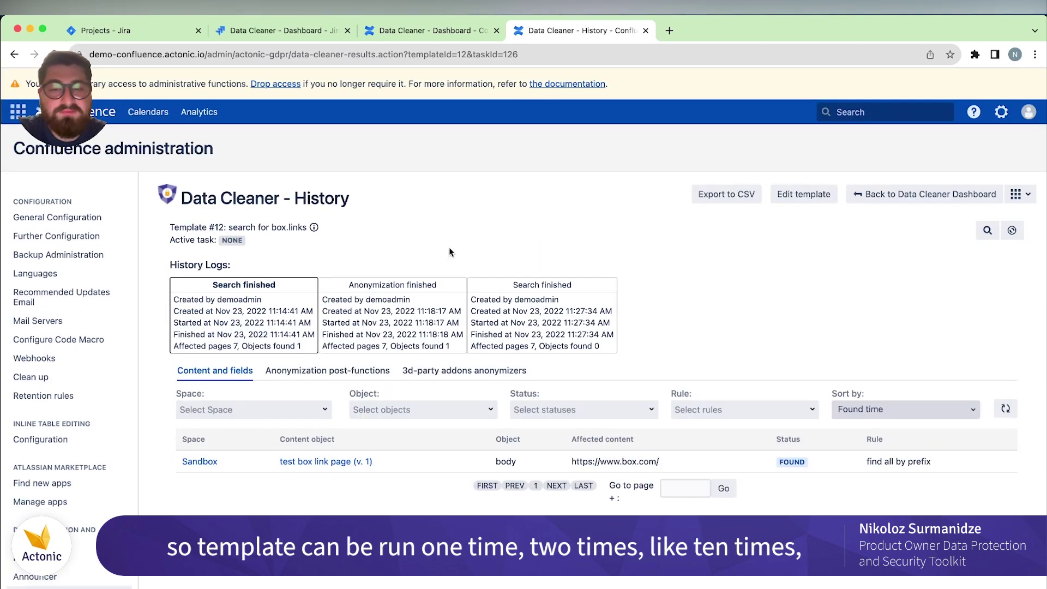
pyautogui.scroll(-1, 450, 248)
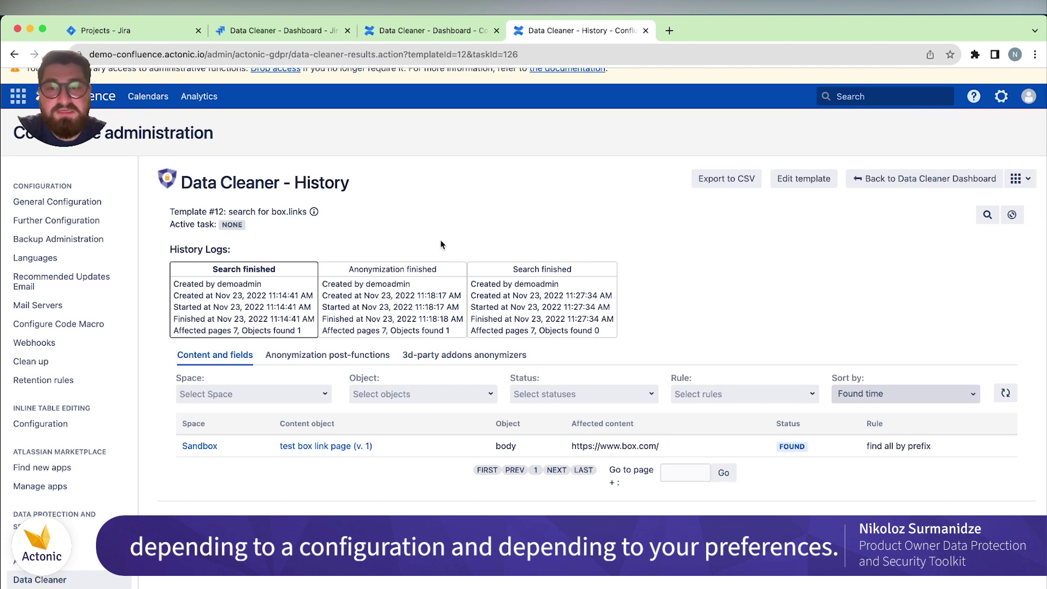
pyautogui.scroll(-1, 442, 244)
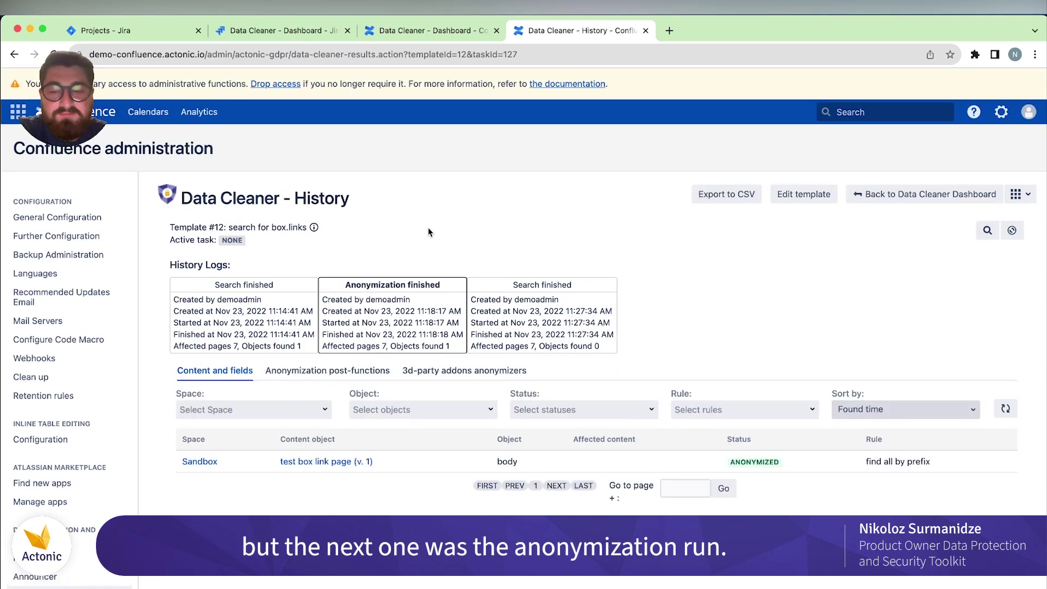
# Examine the affected content and status of the item listed in the anonymization run's results
pyautogui.scroll(-2, 429, 232)
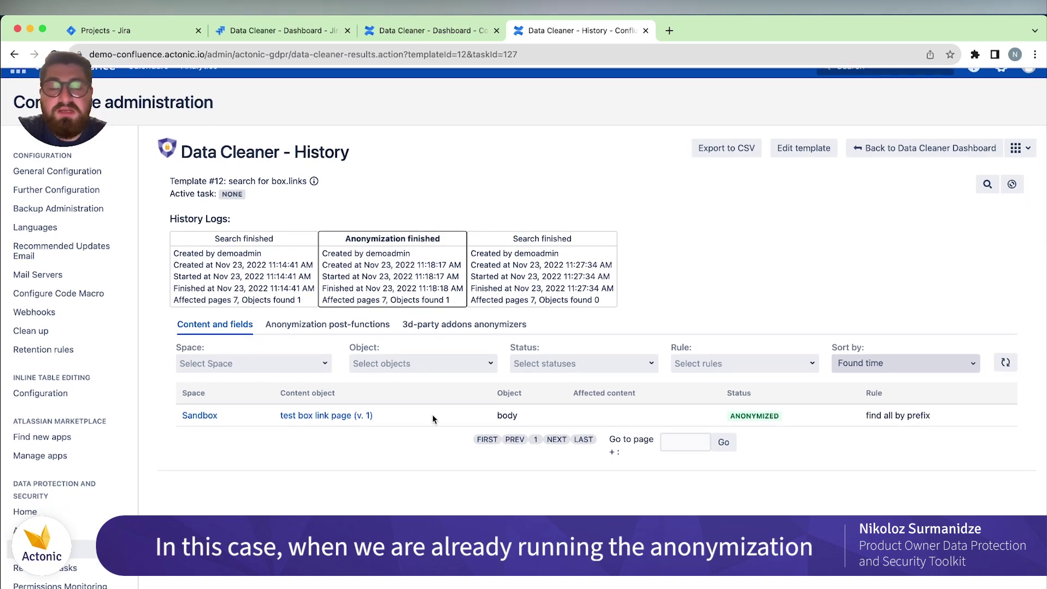
pyautogui.scroll(-1, 434, 419)
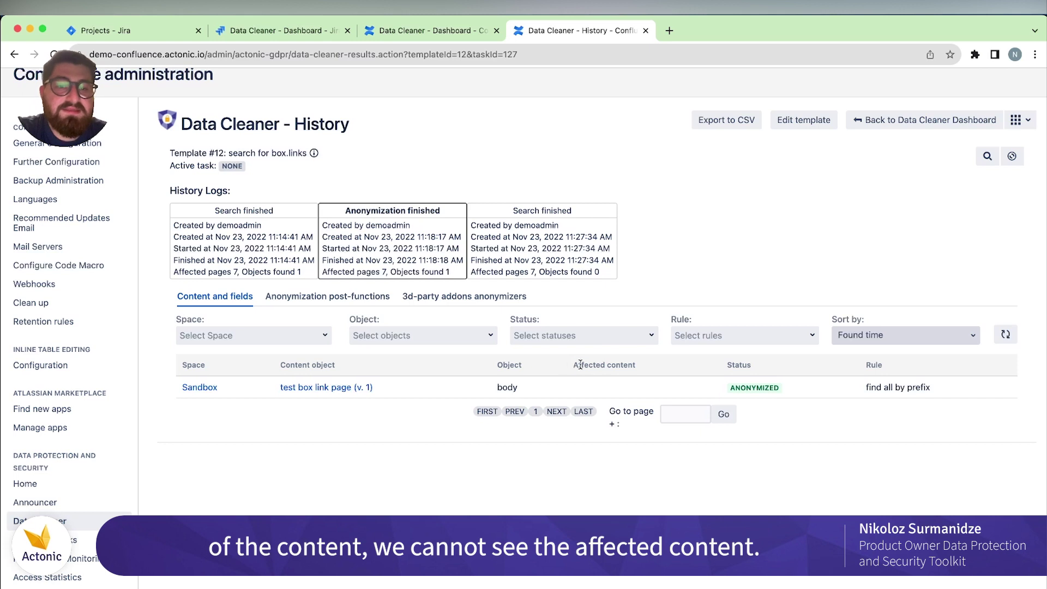
pyautogui.moveTo(574, 364); pyautogui.dragTo(643, 366)
pyautogui.click(643, 366)
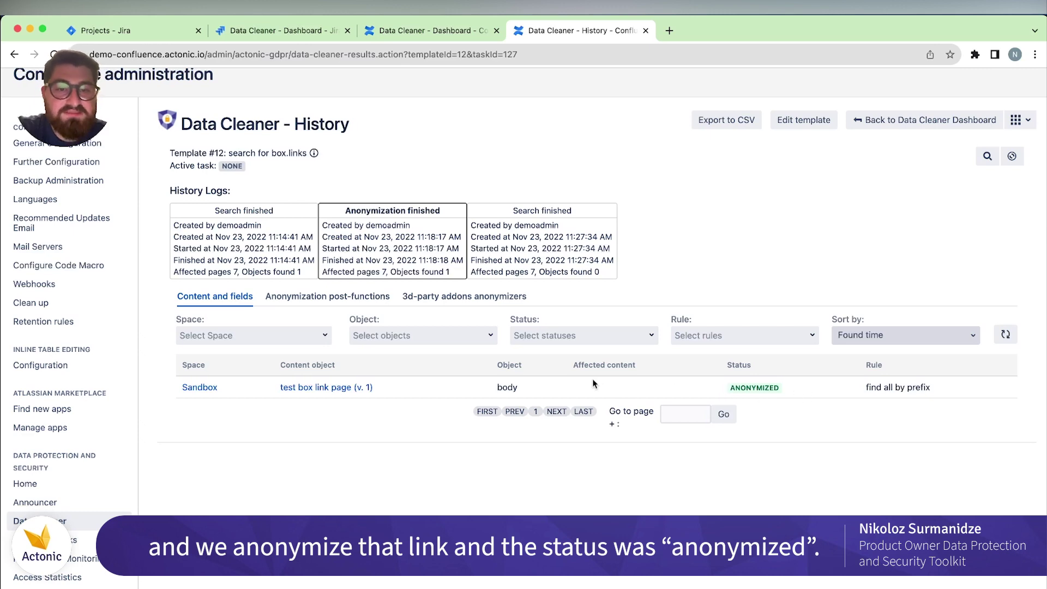
pyautogui.scroll(-1, 593, 384)
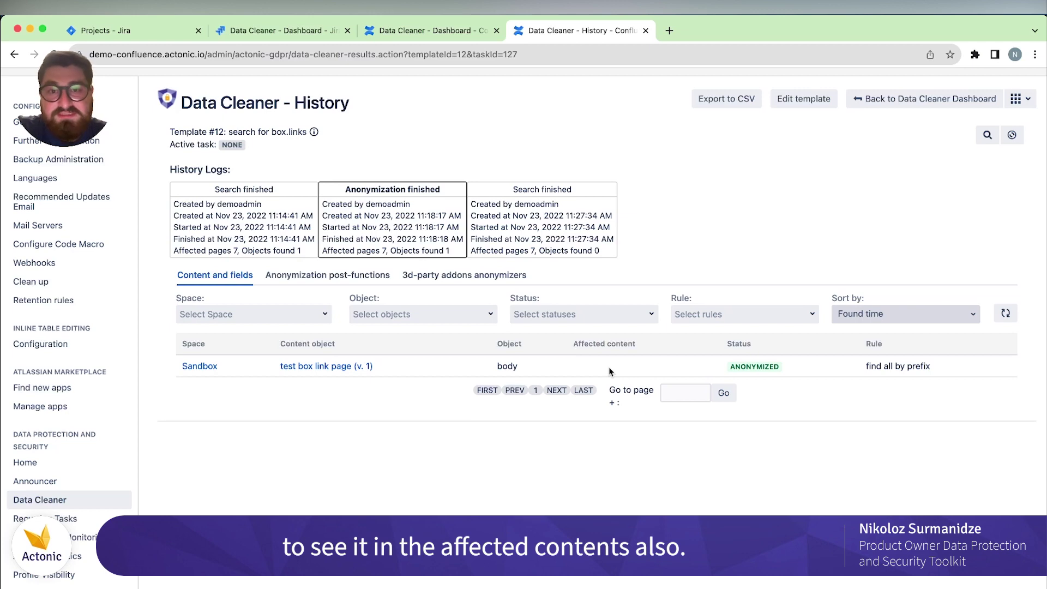
pyautogui.scroll(1, 639, 238)
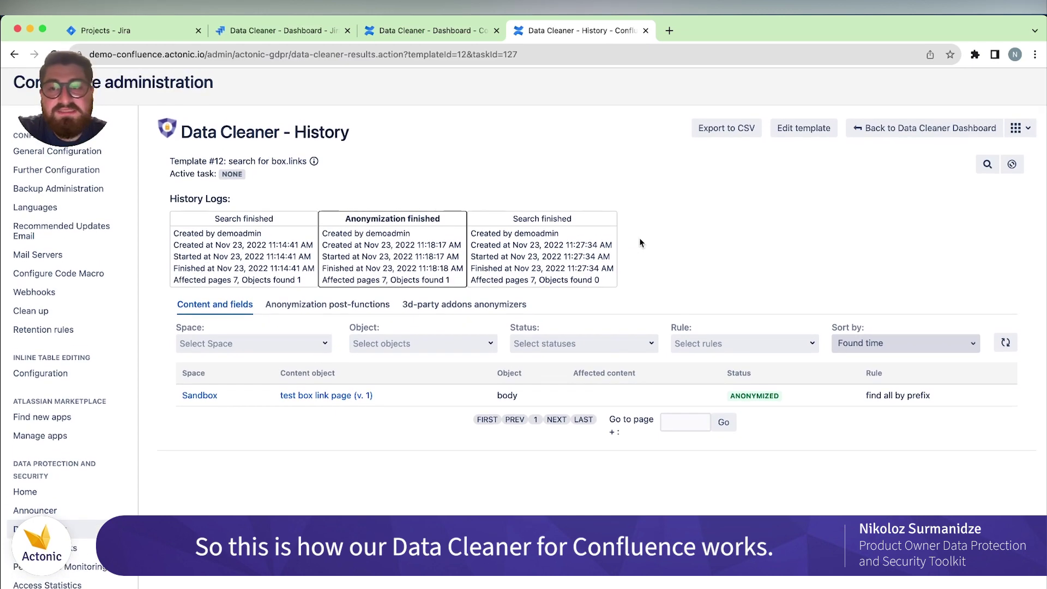